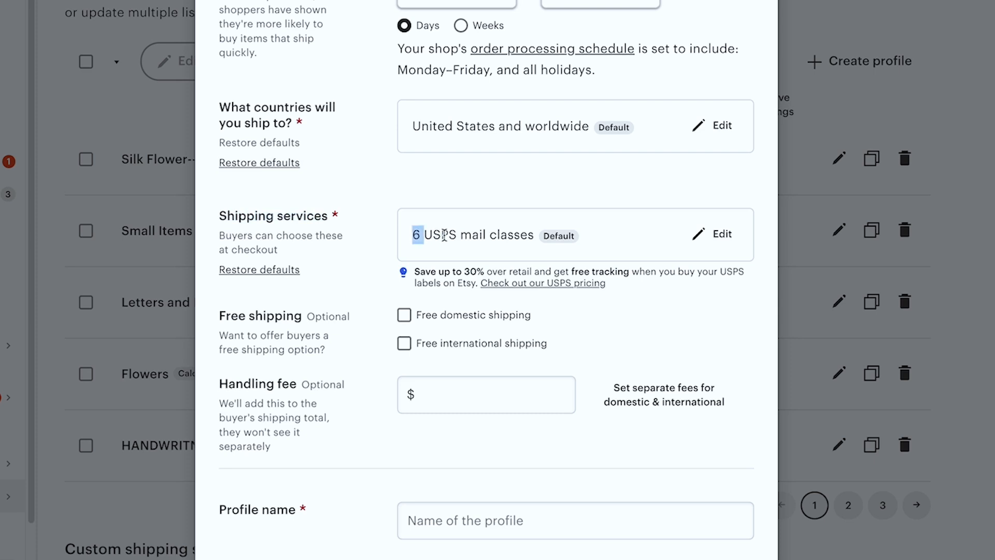
# Expand the shipping services list of the new shipping profile, review the services and add USPS Parcel Select Ground.
pyautogui.click(542, 243)
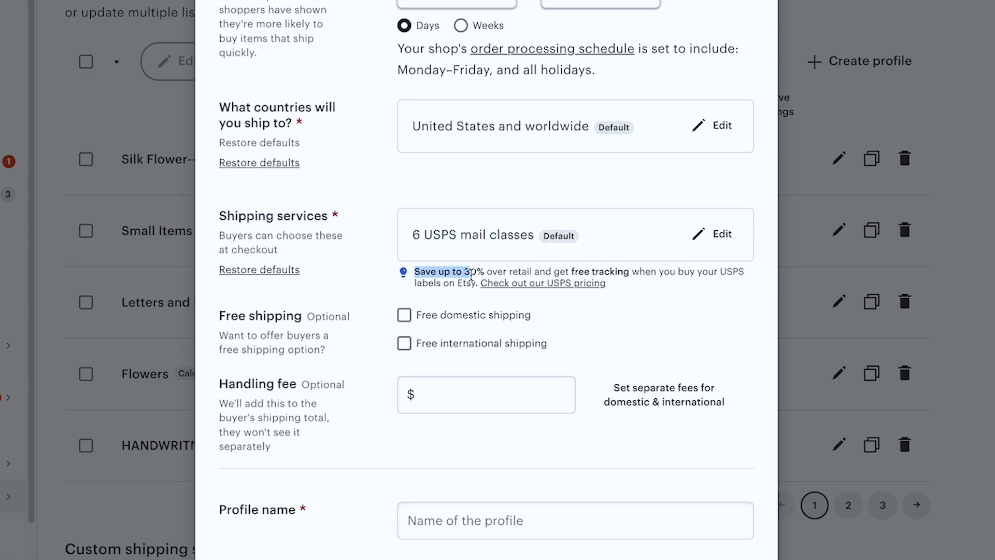
pyautogui.moveTo(463, 273); pyautogui.dragTo(490, 298)
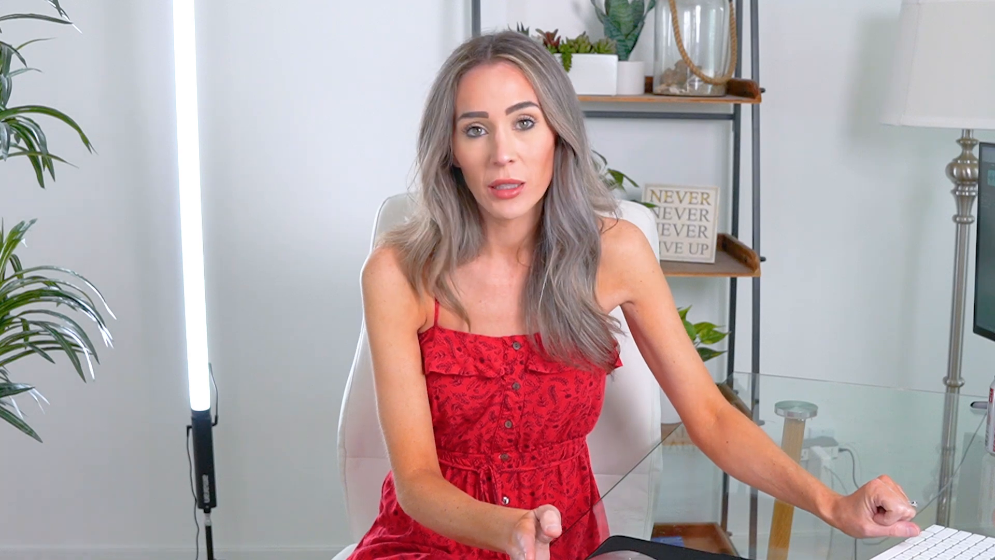
pyautogui.scroll(-5, 479, 290)
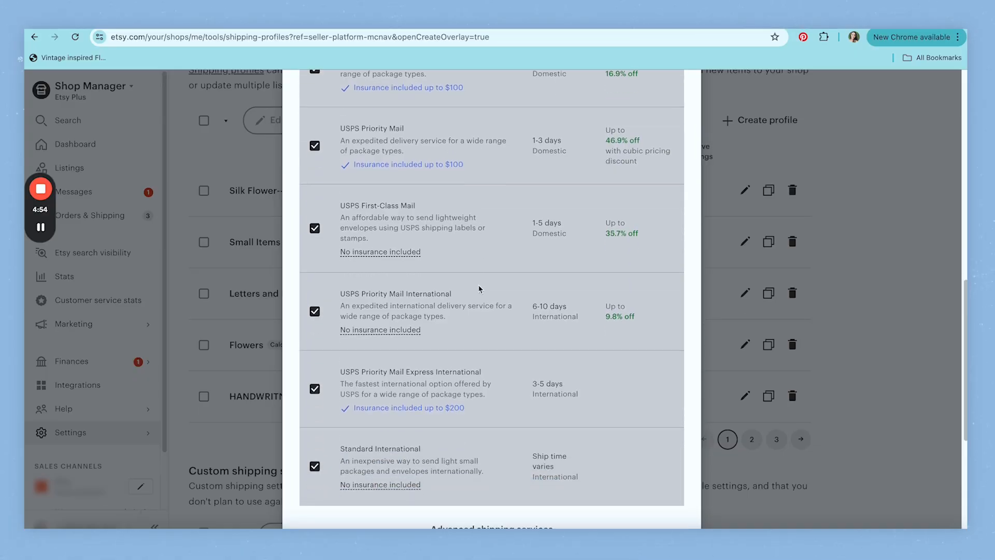
pyautogui.scroll(5, 479, 290)
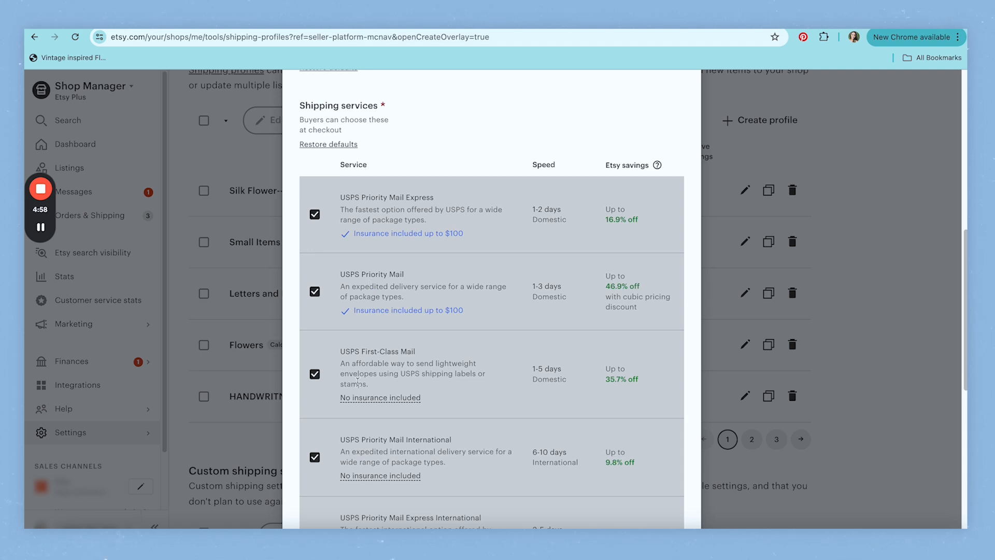
pyautogui.scroll(-2, 403, 367)
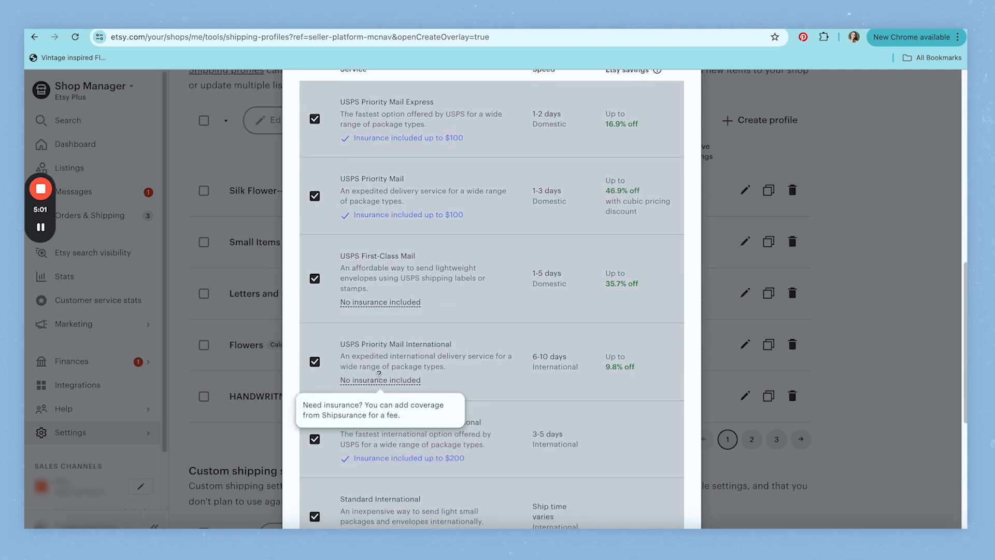
pyautogui.scroll(-2, 437, 420)
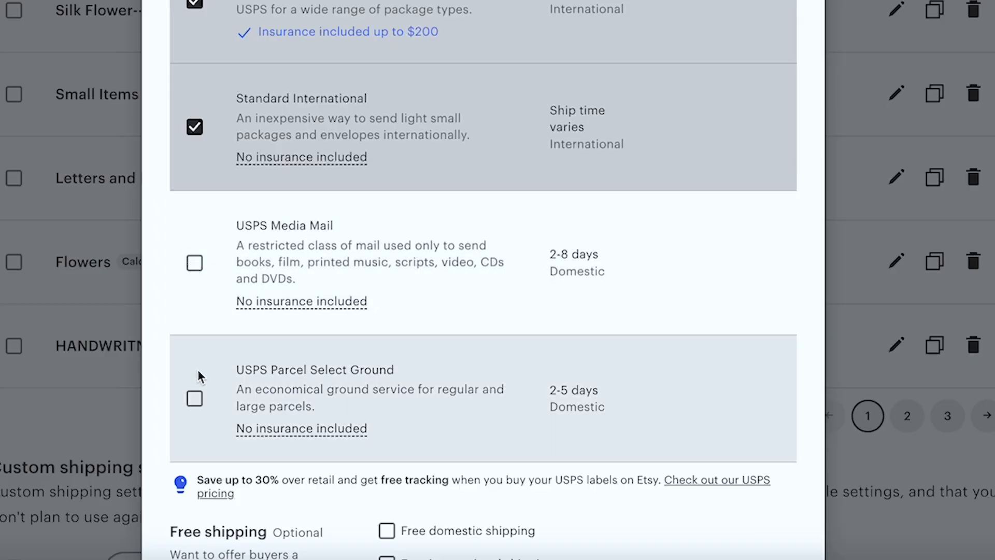
pyautogui.click(195, 399)
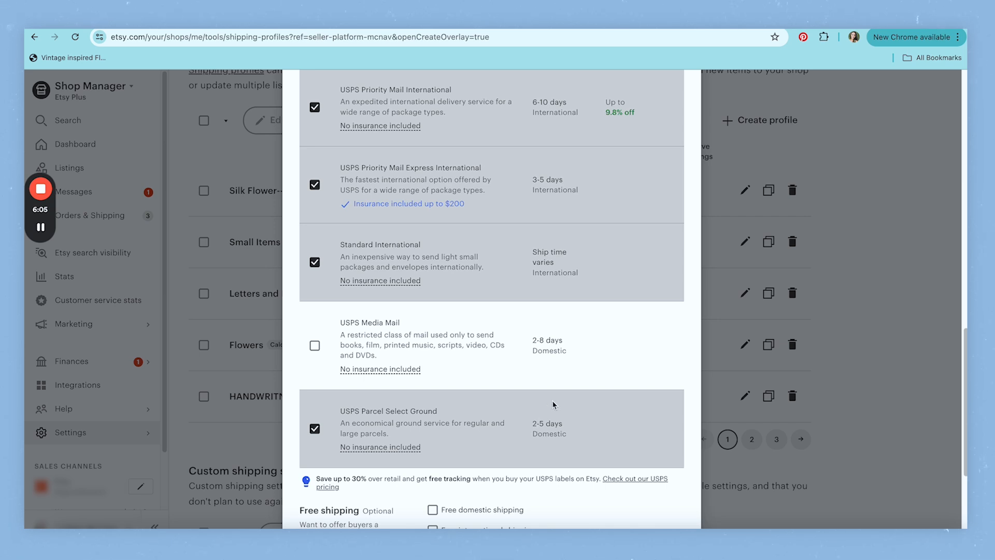
pyautogui.scroll(5, 553, 404)
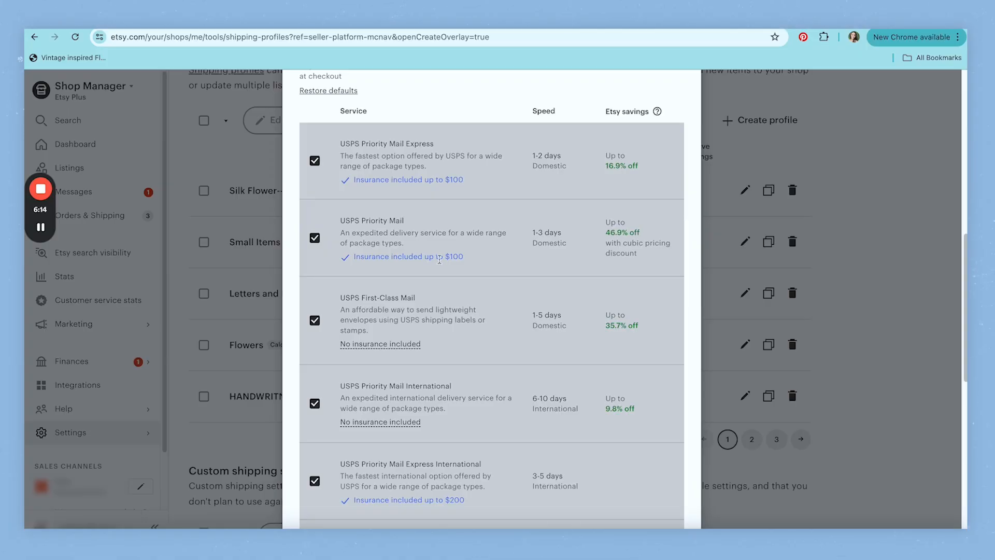
pyautogui.scroll(-4, 461, 266)
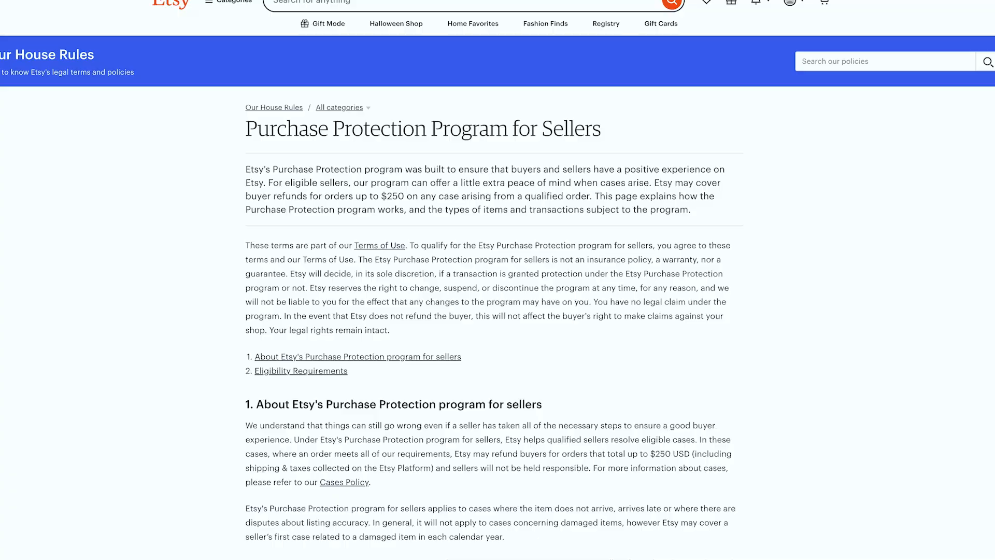
# Read the terms on Etsy's Purchase Protection Program for Sellers page.
pyautogui.scroll(-2, 498, 280)
pyautogui.scroll(-3, 497, 280)
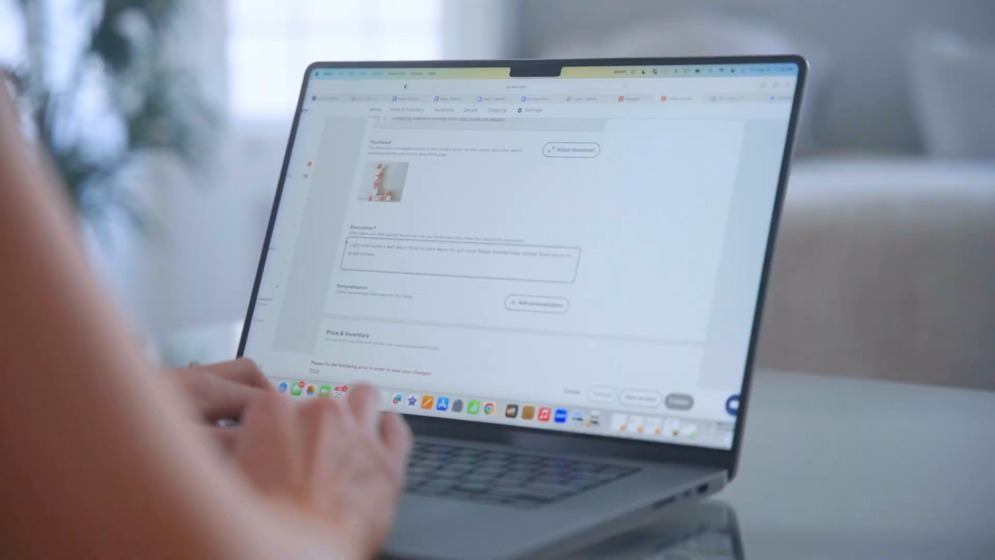
pyautogui.write('This light pink')
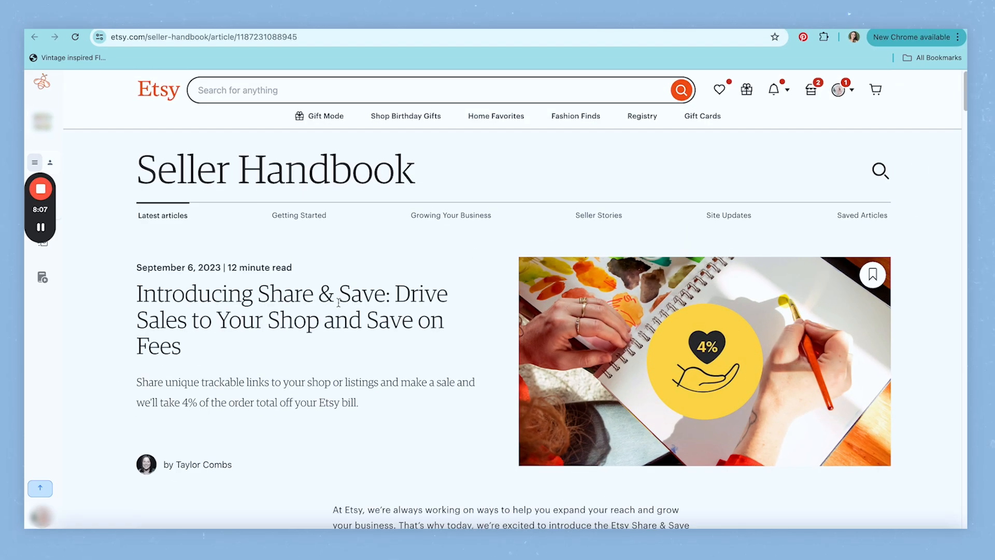
# Read the Seller Handbook article introducing Share & Save.
pyautogui.scroll(-2, 321, 300)
pyautogui.scroll(-10, 322, 299)
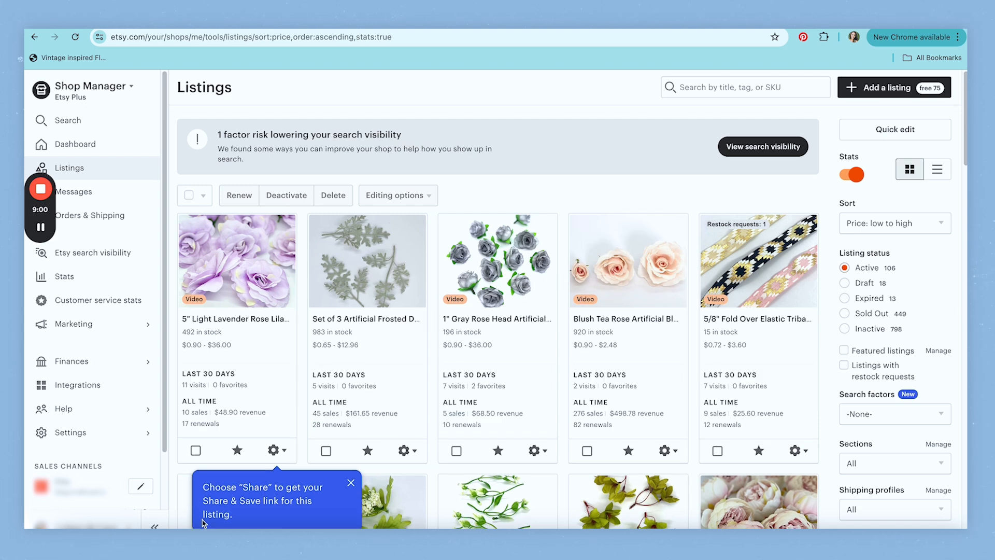
# Copy the Share & Save link of the 5" Light Lavender Rose listing.
pyautogui.scroll(-1, 222, 477)
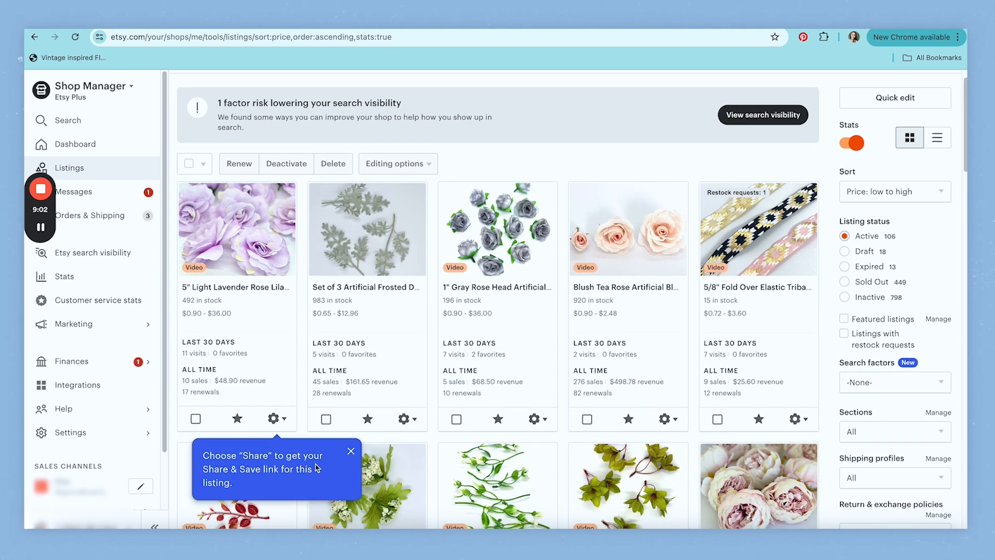
pyautogui.click(274, 419)
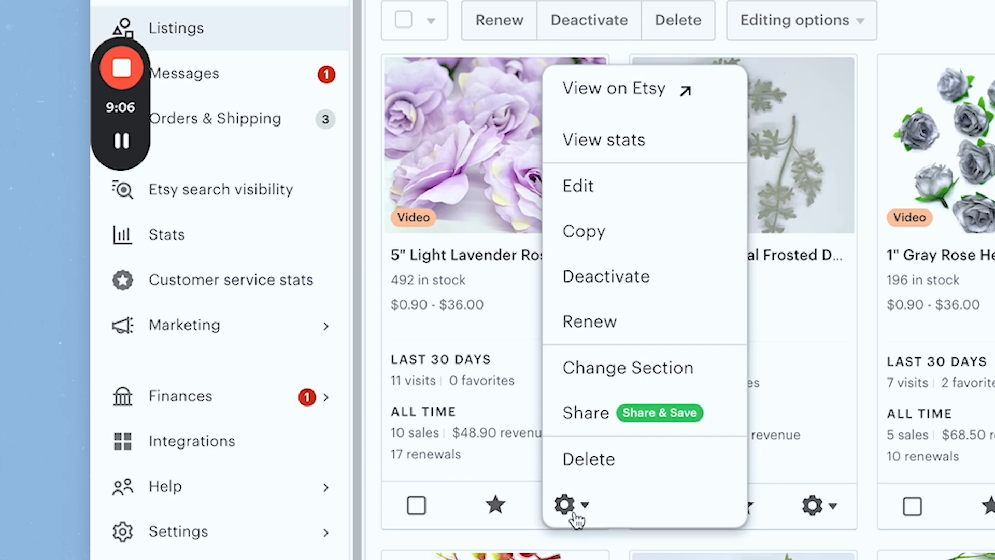
pyautogui.click(604, 418)
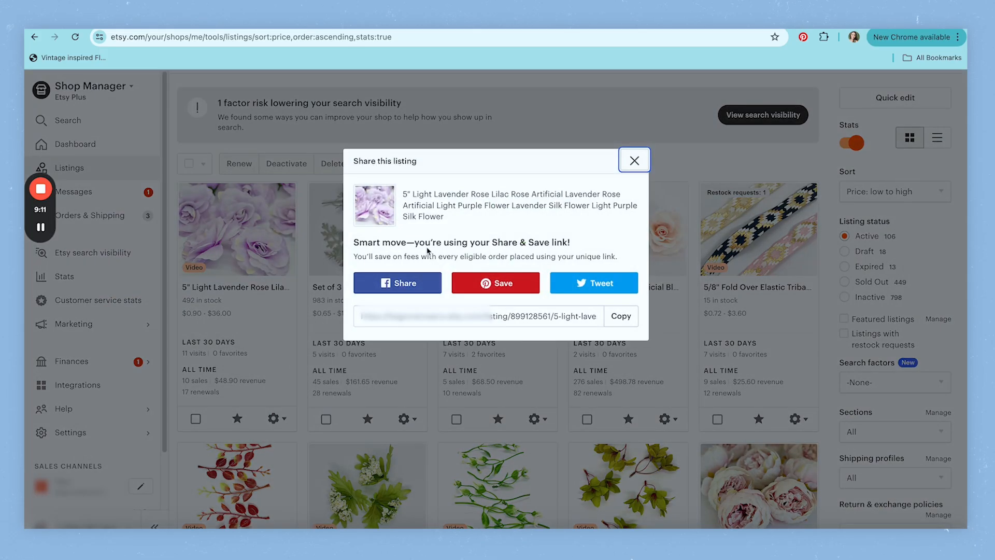
pyautogui.click(624, 317)
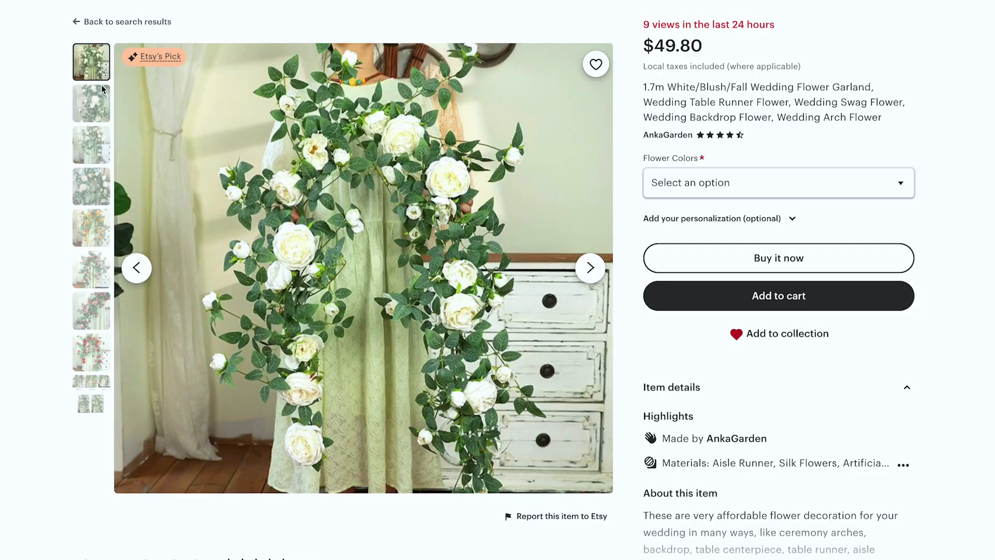
# Look through the photos of the 1.7m Wedding Flower Garland listing and examine the AnkaGarden shop's items and sections.
pyautogui.click(98, 97)
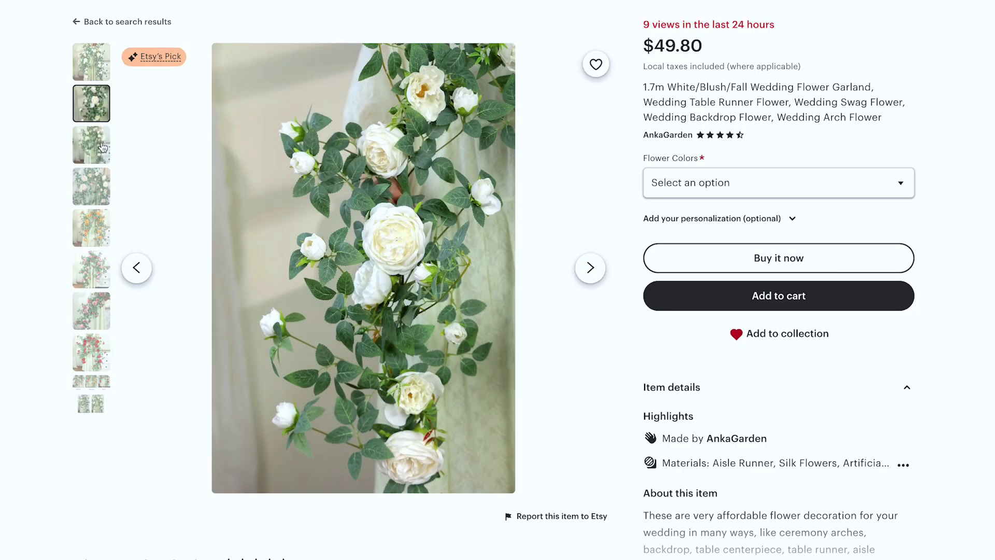
pyautogui.click(103, 148)
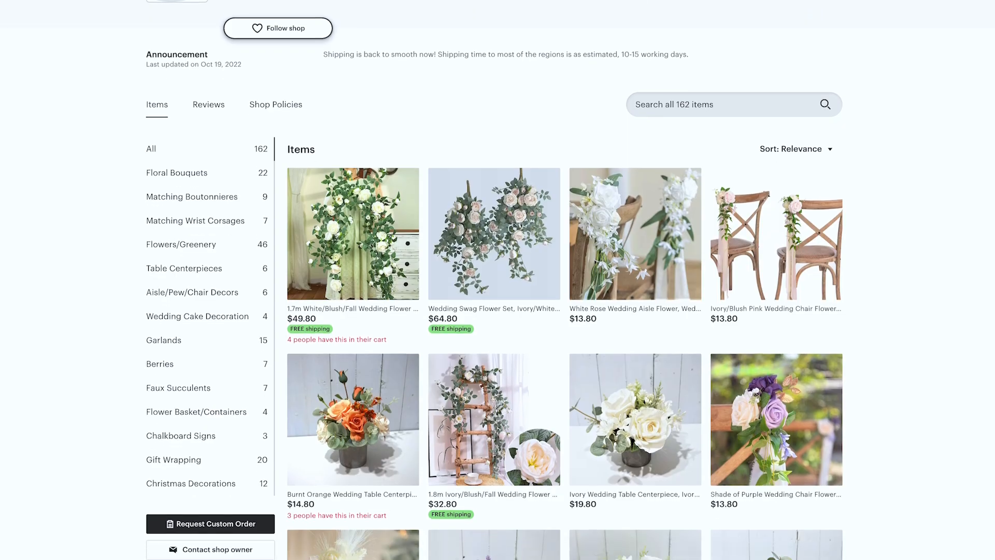
pyautogui.scroll(-2, 493, 279)
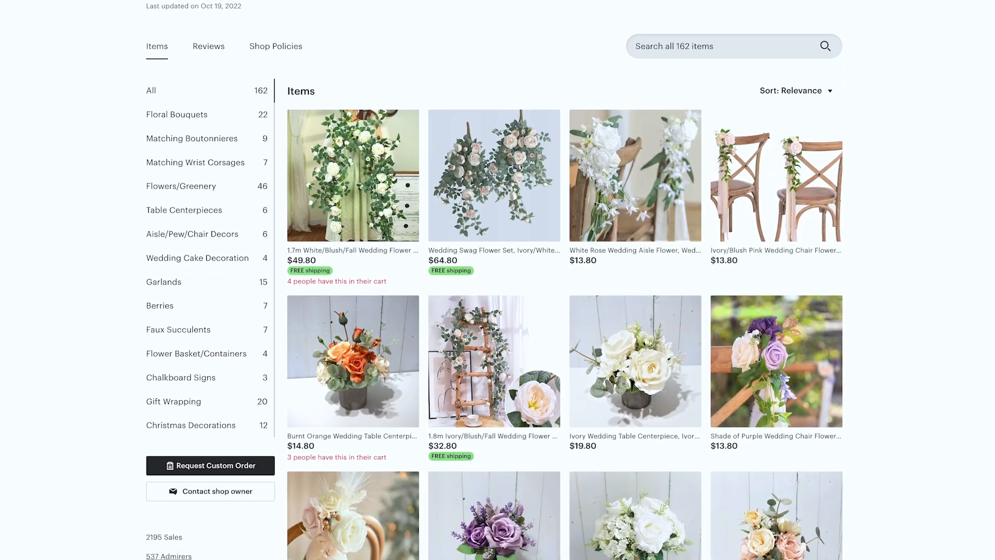
pyautogui.scroll(-6, 493, 280)
pyautogui.scroll(-2, 493, 280)
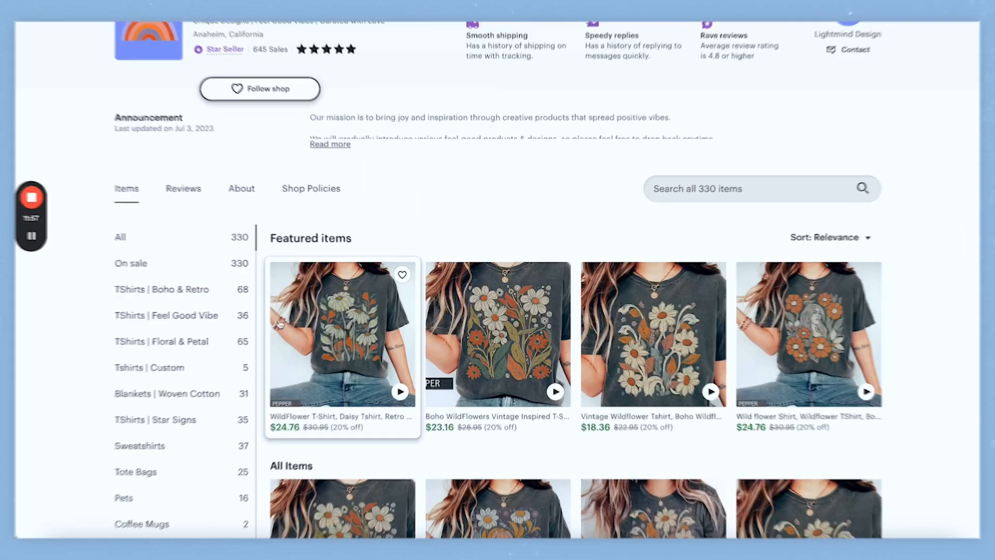
# Show the TShirts | Boho & Retro section of the LightmindDesign shop and look through its items.
pyautogui.scroll(-1, 217, 288)
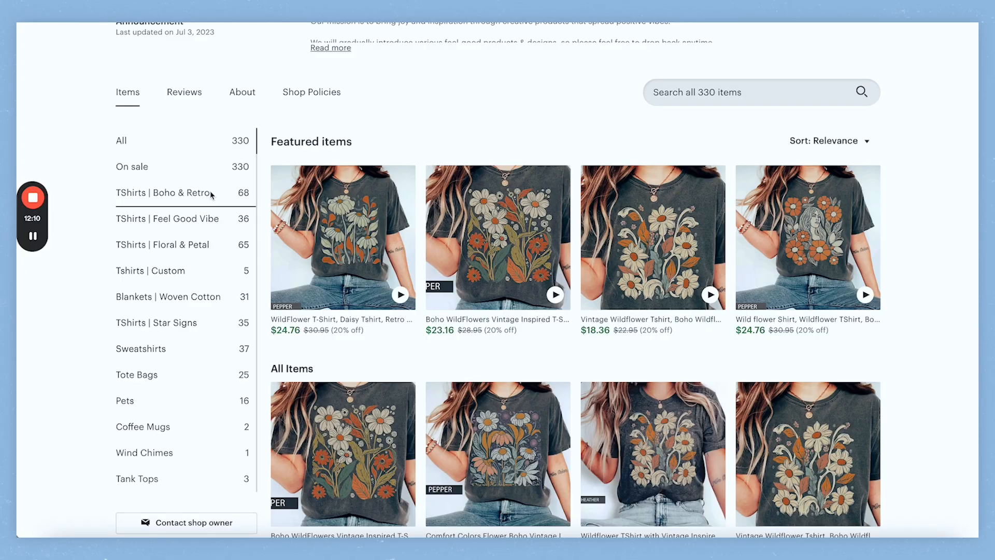
pyautogui.click(211, 195)
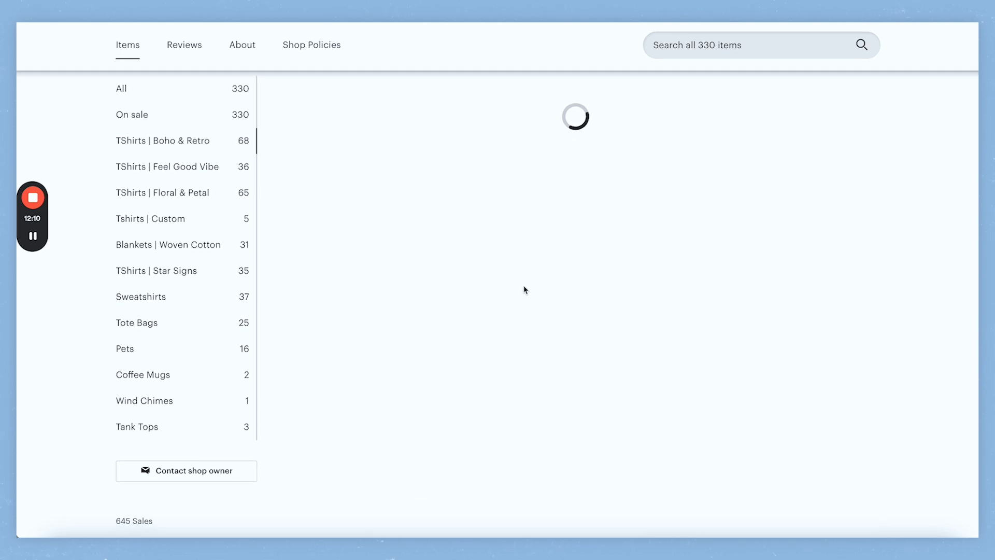
pyautogui.scroll(-10, 518, 311)
pyautogui.scroll(-10, 493, 330)
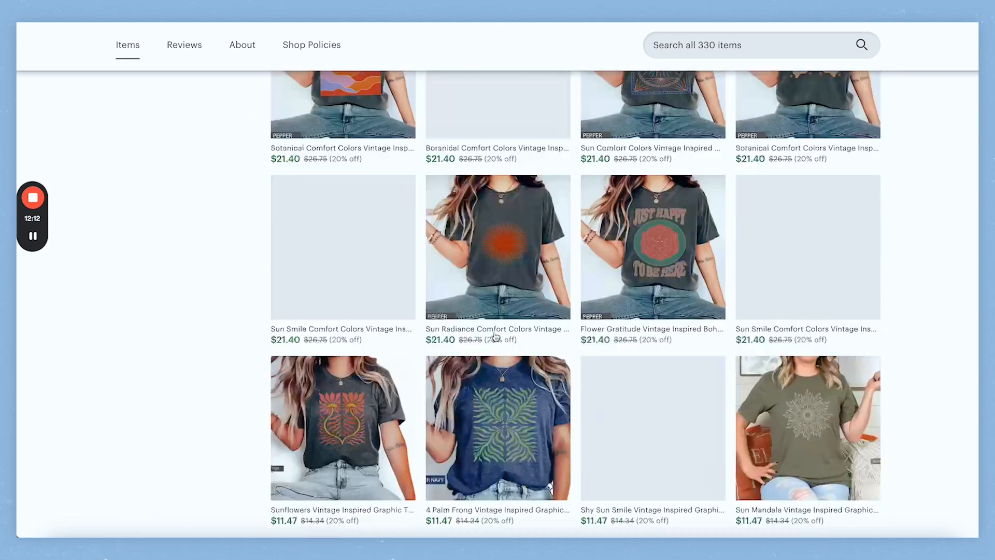
pyautogui.scroll(10, 379, 342)
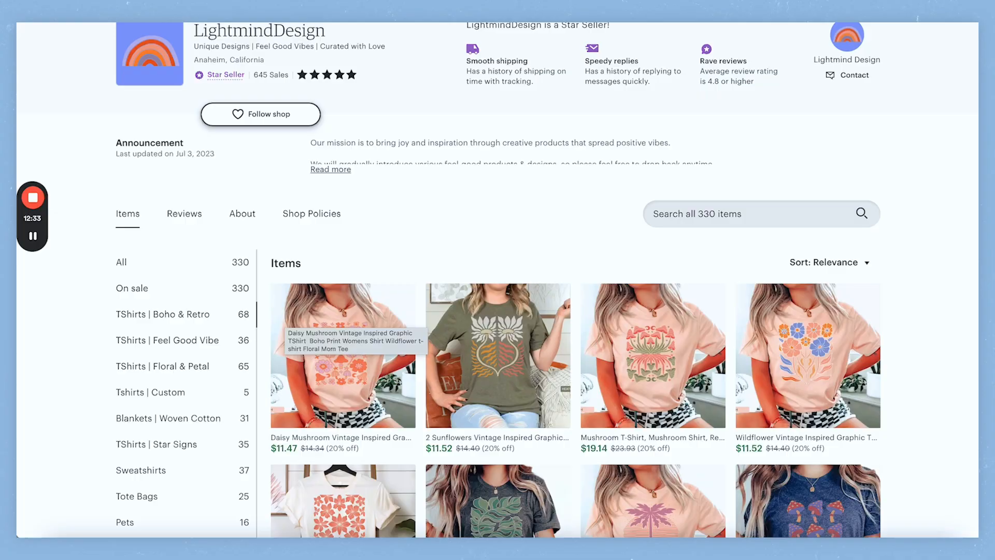
pyautogui.scroll(-4, 156, 358)
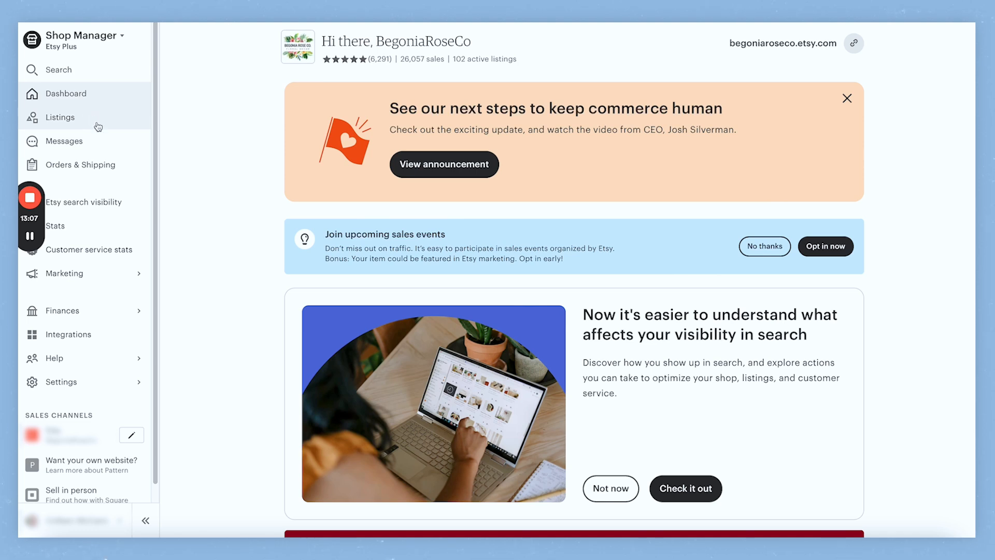
# Open the section manager for the shop's listings and examine the + WAREHOUSE SALE section title and the full section list.
pyautogui.click(92, 122)
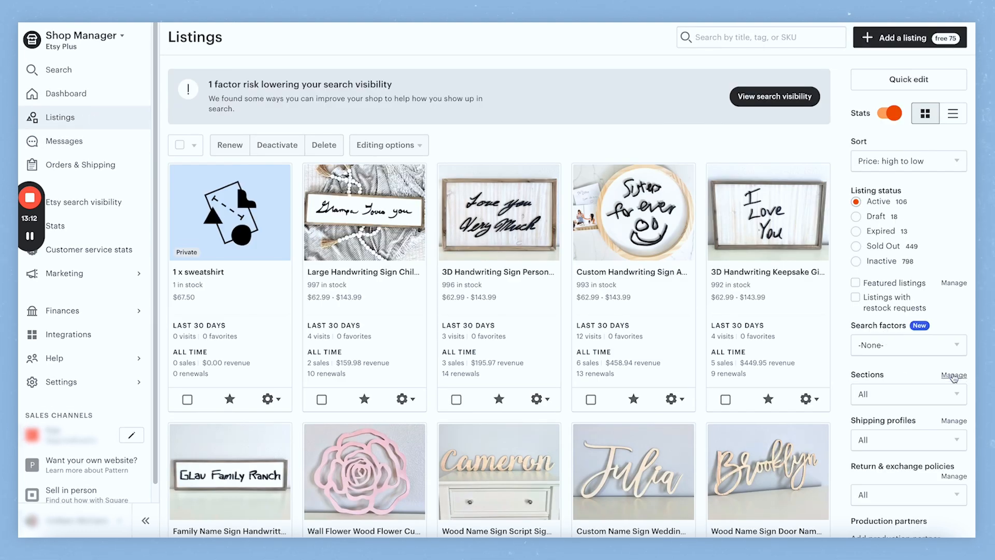
pyautogui.click(953, 376)
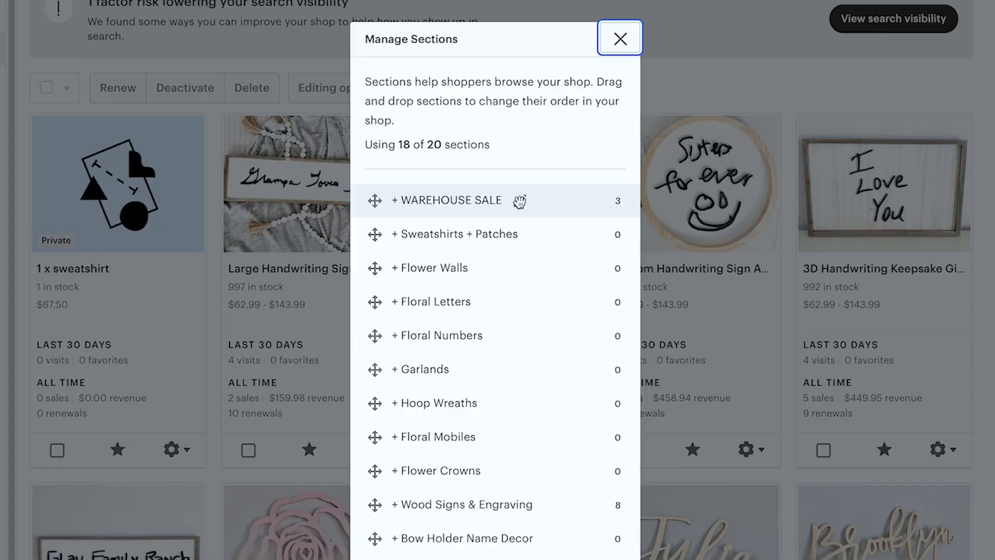
pyautogui.click(518, 201)
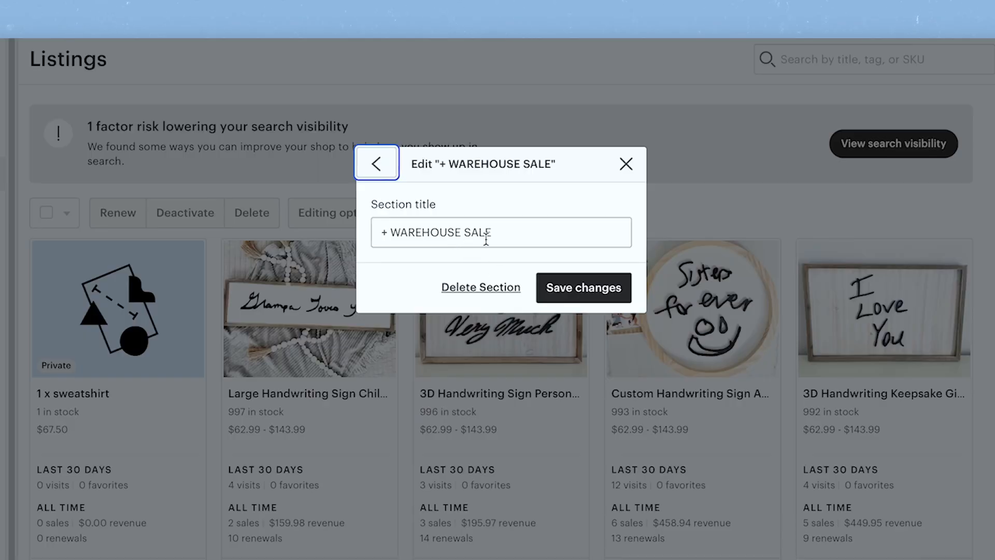
pyautogui.click(375, 171)
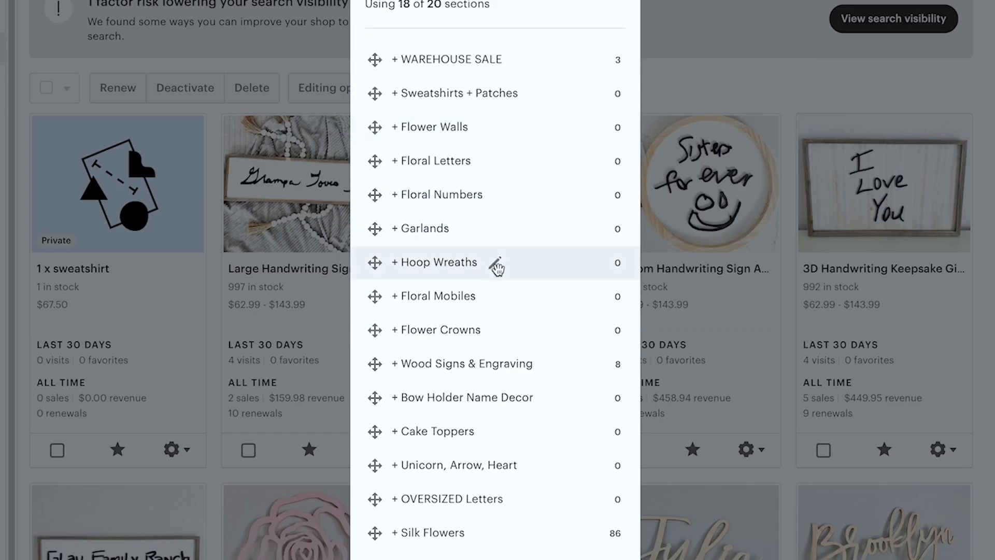
pyautogui.scroll(-4, 496, 266)
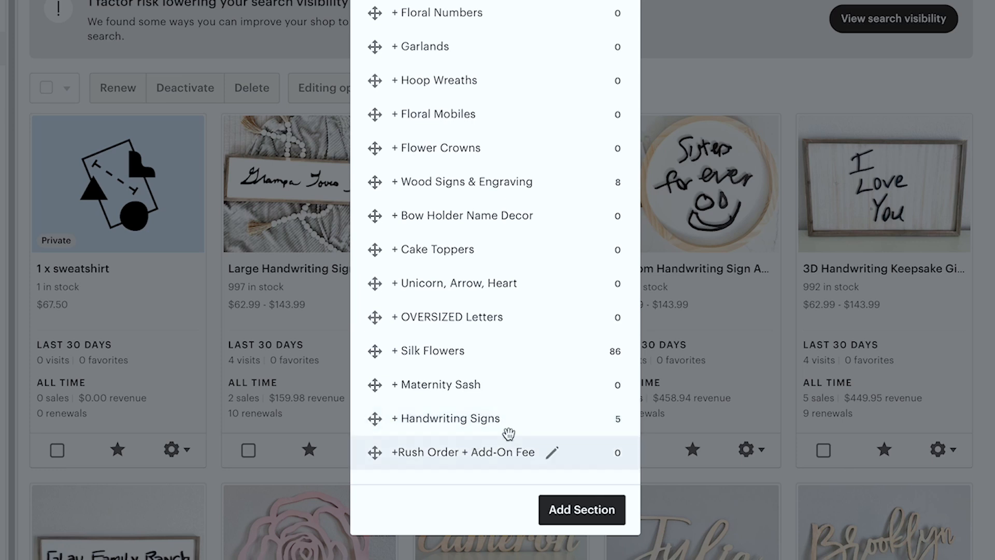
pyautogui.scroll(6, 609, 151)
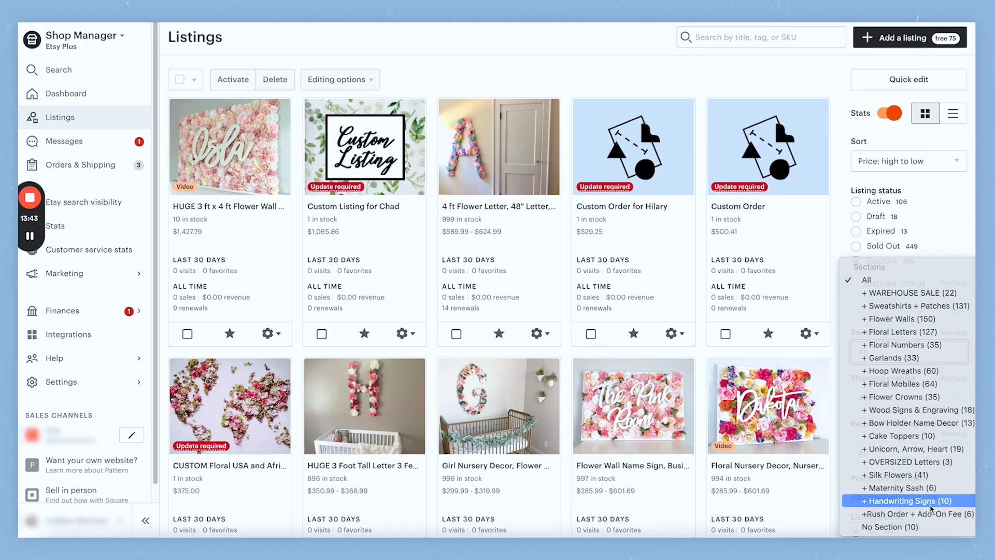
# Filter the inactive listings to the + Handwriting Signs section and select all of them.
pyautogui.click(927, 505)
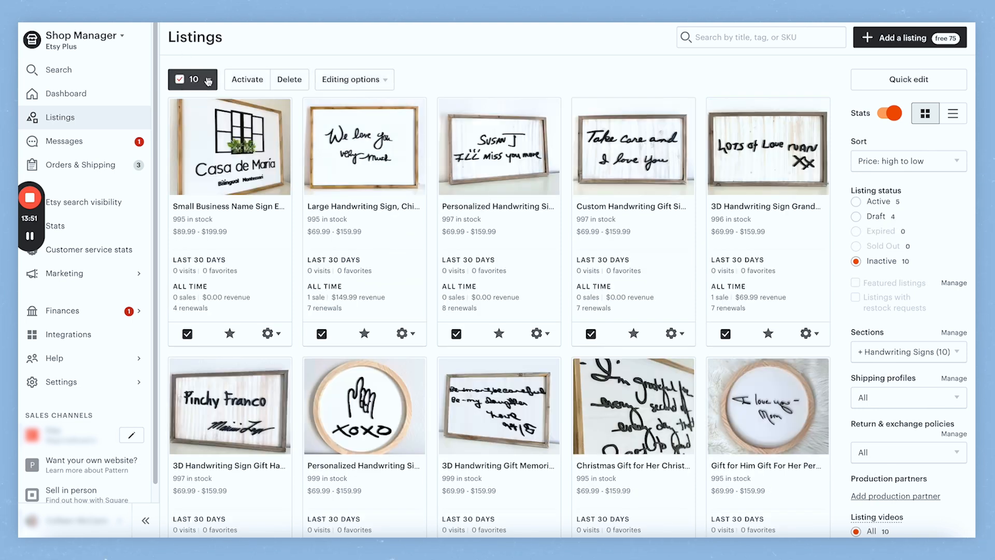
# View the sections available for a bulk section change of the selected handwriting sign listings, and leave without applying.
pyautogui.click(335, 83)
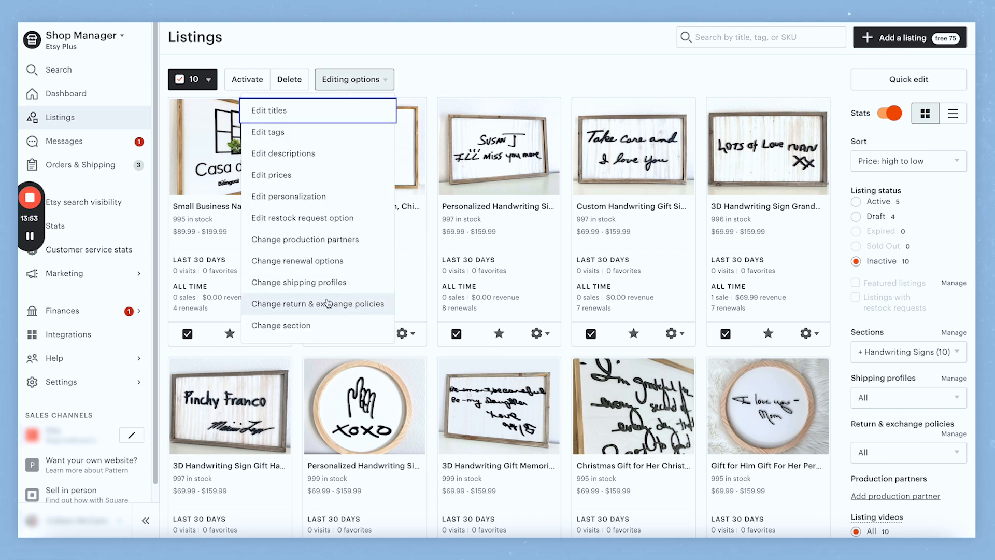
pyautogui.click(331, 326)
pyautogui.click(498, 145)
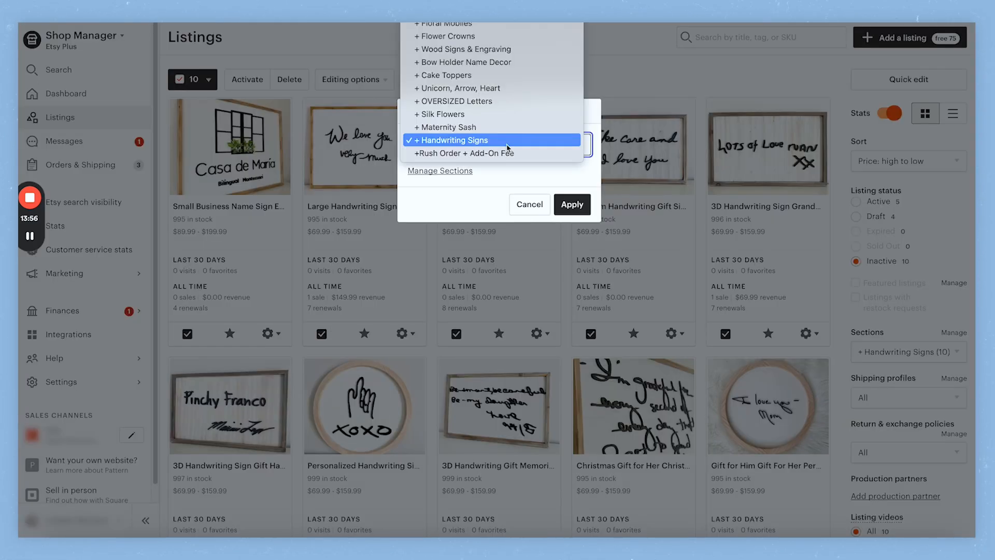
pyautogui.press('Escape')
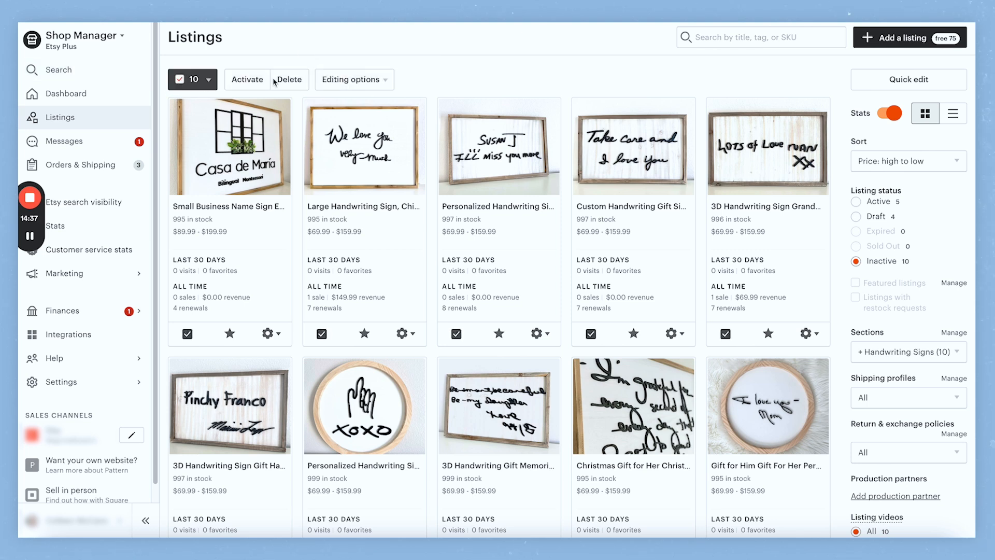
# Open the section manager and reorder the list to start with + WAREHOUSE SALE, + Flower Walls and + Sweatshirts + Patches.
pyautogui.click(350, 79)
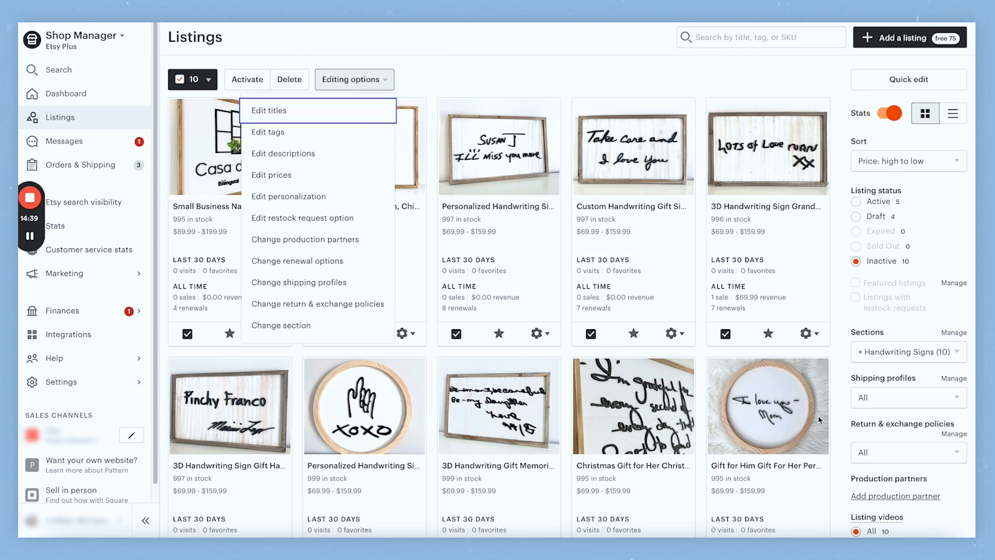
pyautogui.click(953, 334)
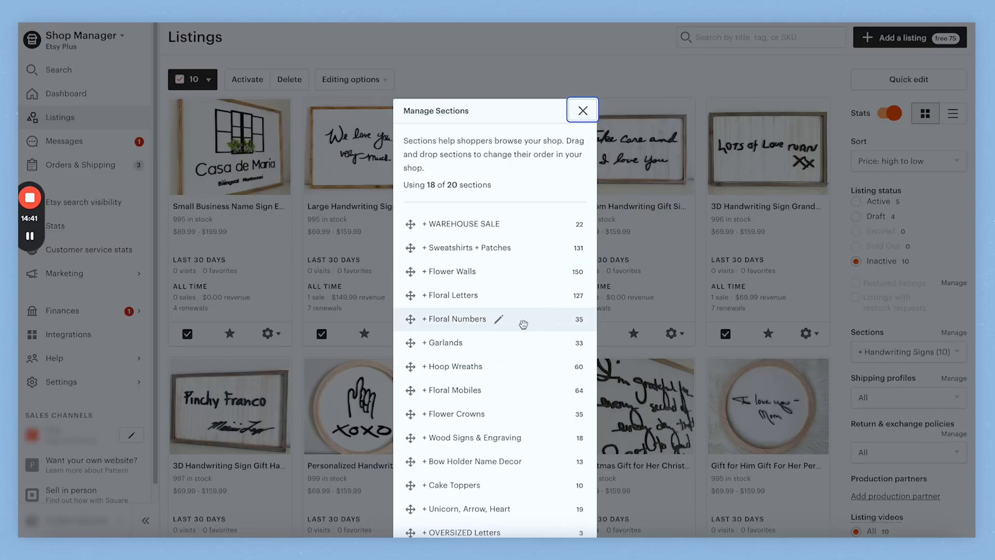
pyautogui.scroll(-1, 478, 242)
pyautogui.moveTo(409, 216); pyautogui.dragTo(409, 205)
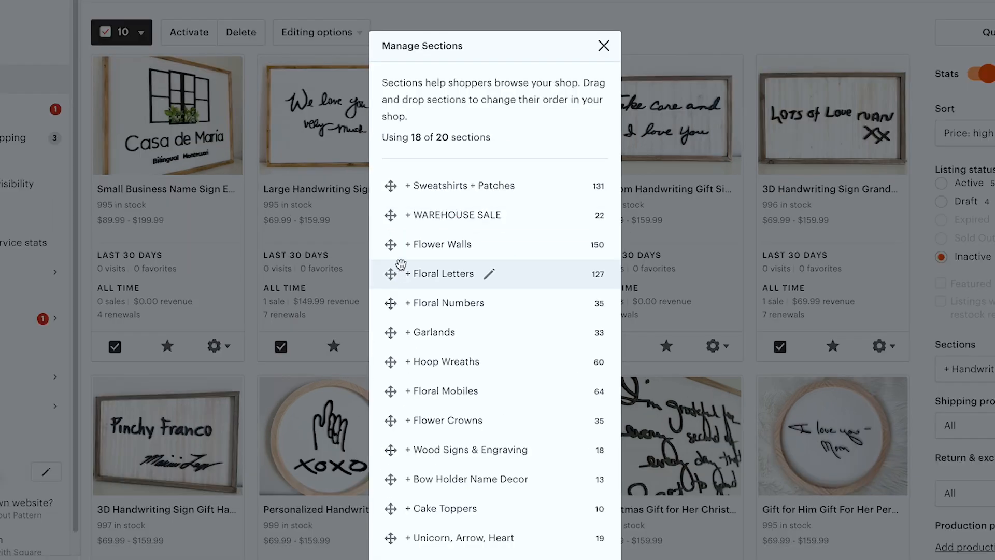
pyautogui.moveTo(393, 247); pyautogui.dragTo(392, 189)
pyautogui.moveTo(391, 246); pyautogui.dragTo(391, 183)
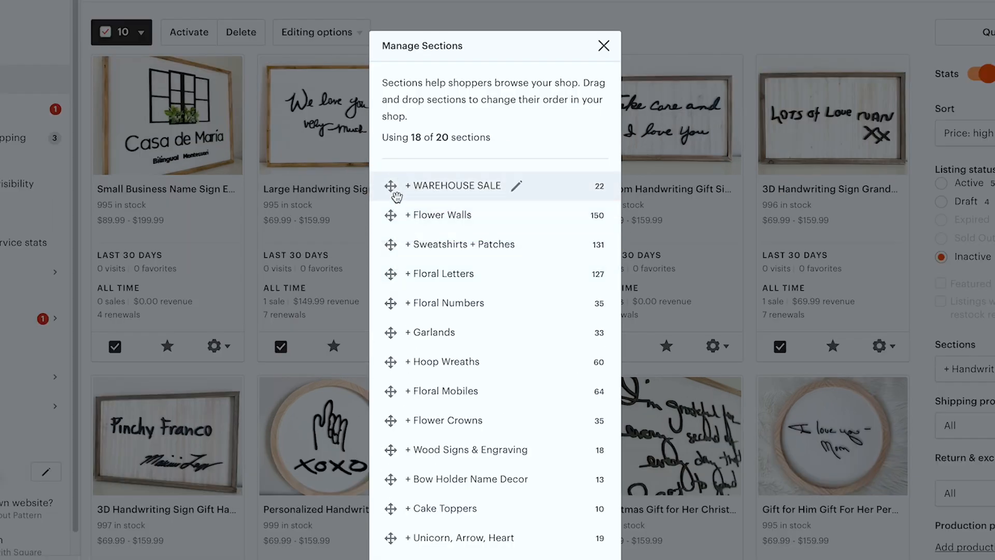
# Move the + Garlands section directly below + WAREHOUSE SALE, and move + Maternity Sash up near the start of the list.
pyautogui.scroll(-5, 407, 273)
pyautogui.moveTo(384, 220); pyautogui.dragTo(387, 103)
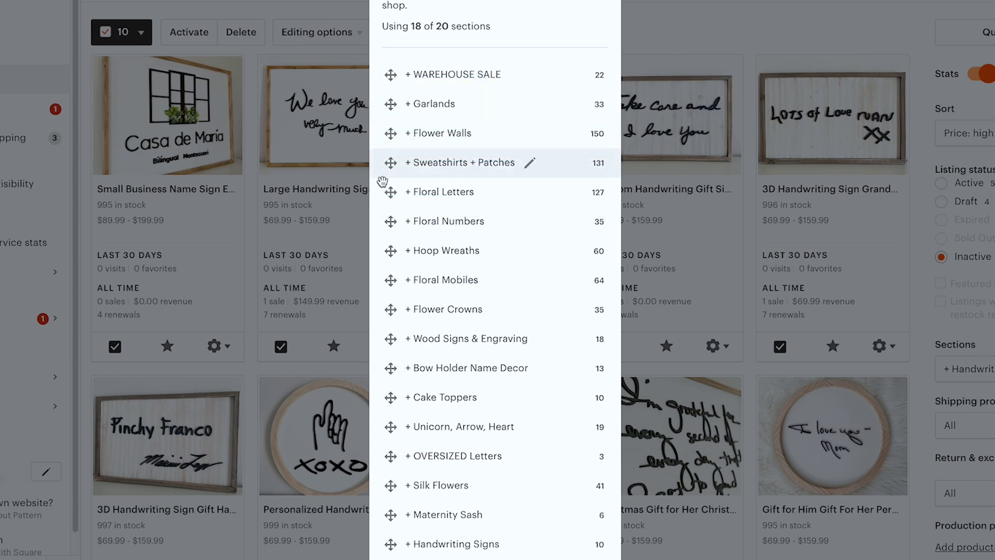
pyautogui.moveTo(388, 514); pyautogui.dragTo(413, 133)
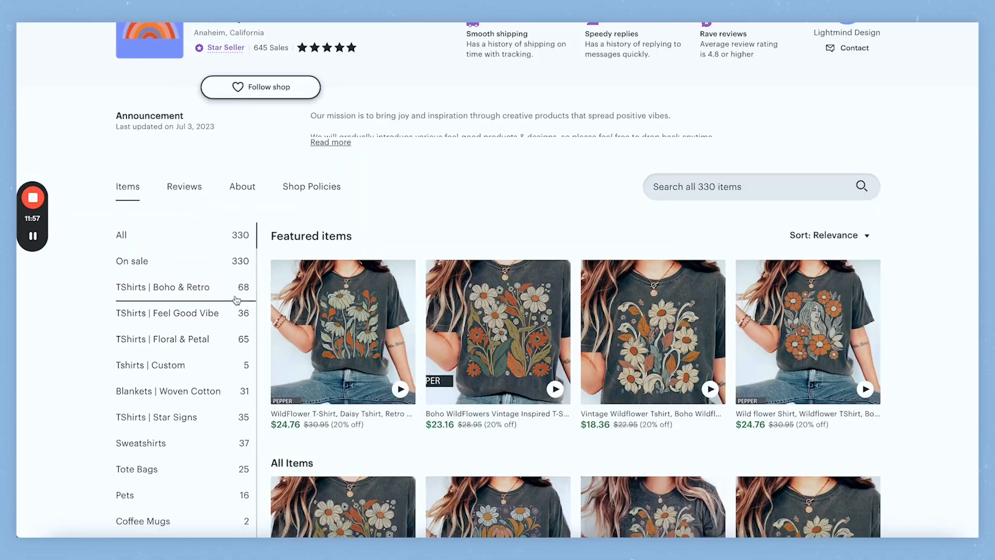
# Look through the TShirts sections of the LightmindDesign shop, and switch to Printify to browse the catalog results for tumbler.
pyautogui.scroll(-1, 215, 280)
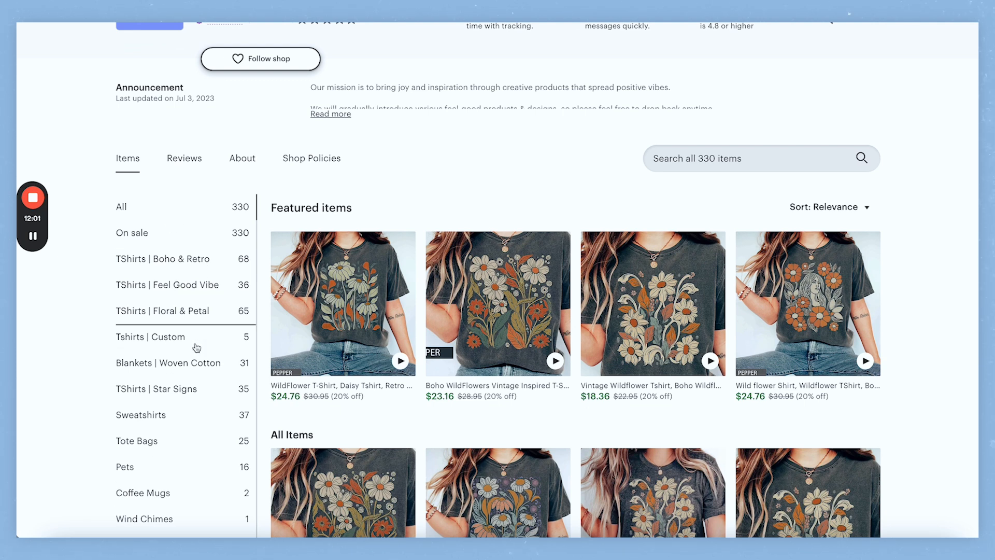
pyautogui.scroll(-2, 190, 471)
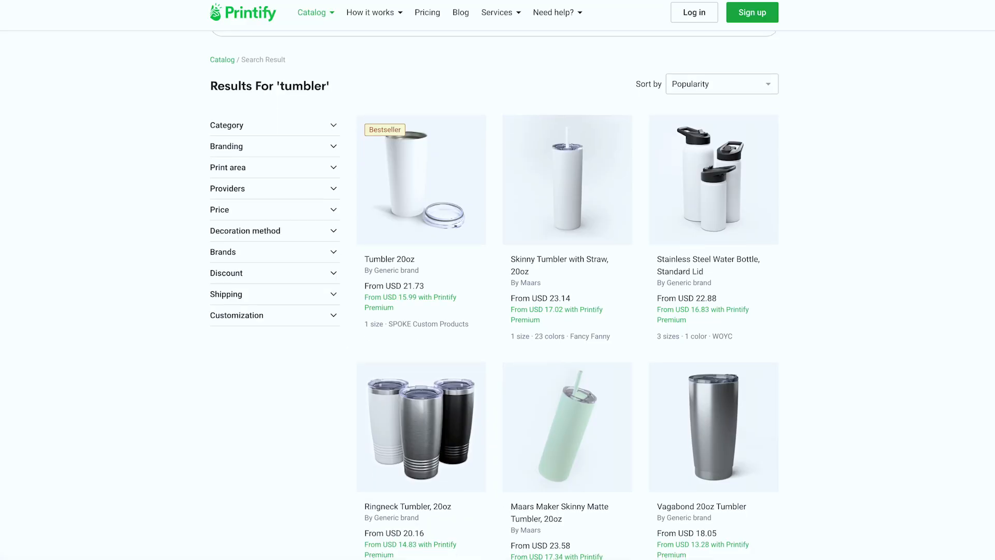
pyautogui.scroll(-4, 495, 295)
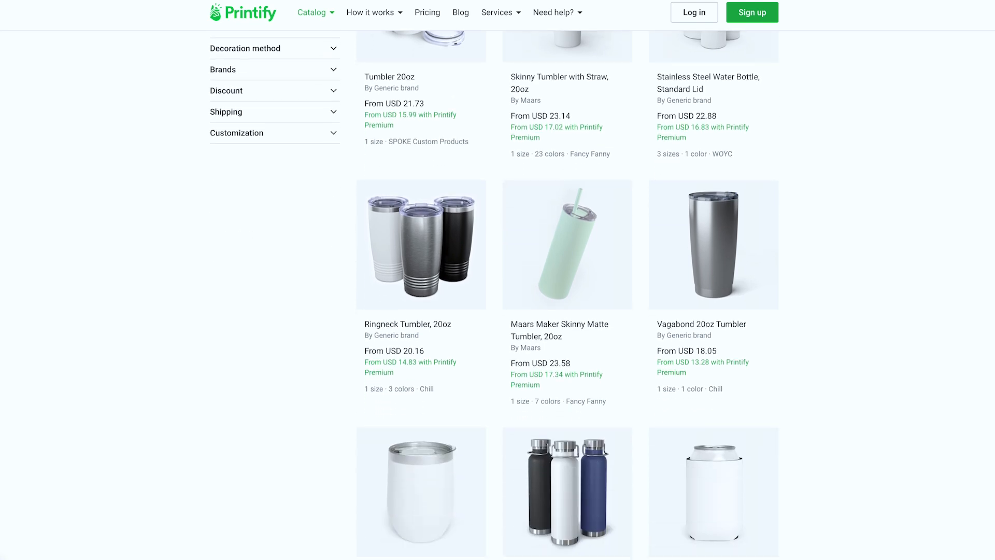
pyautogui.scroll(-5, 495, 294)
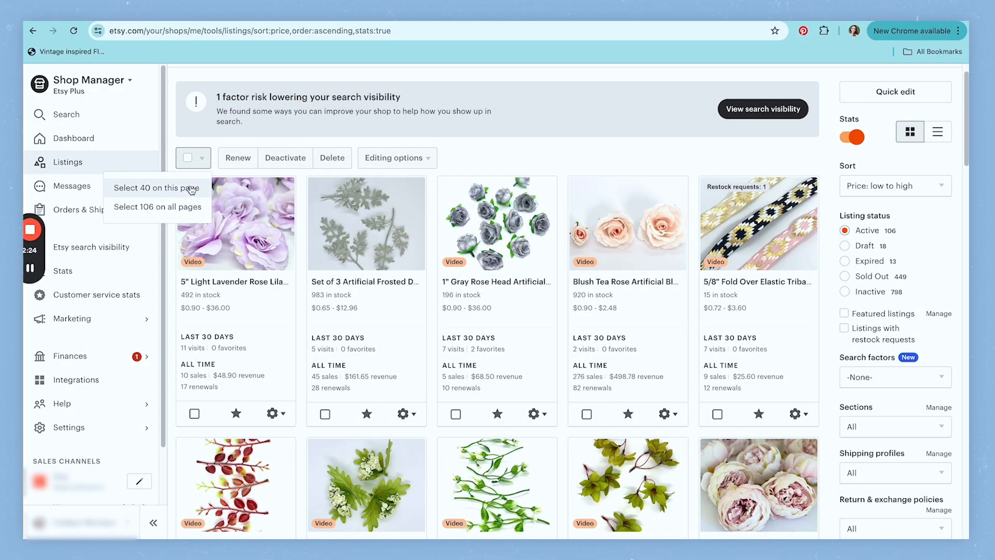
# Select the 40 active listings on this page and open the bulk edit of their restock request option.
pyautogui.click(192, 189)
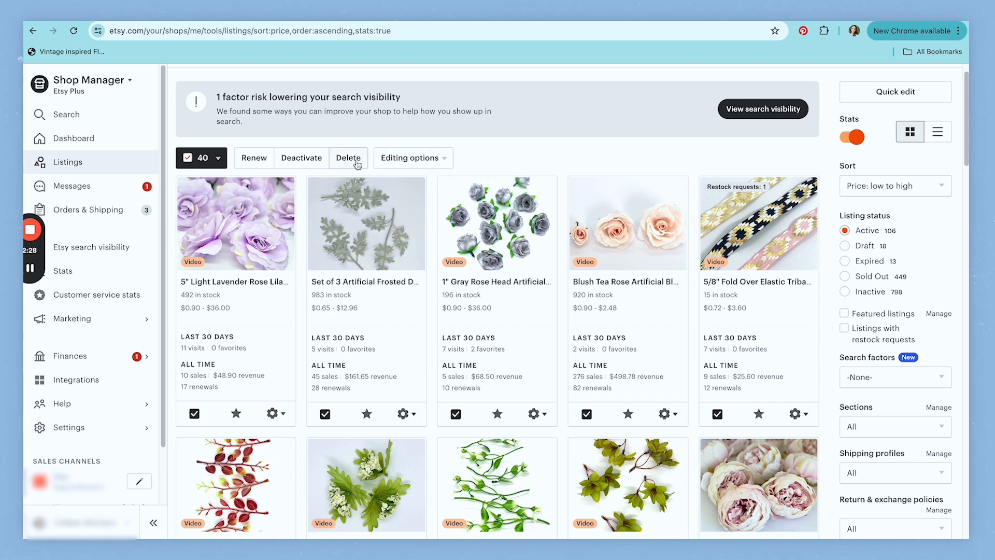
pyautogui.click(431, 159)
pyautogui.click(425, 296)
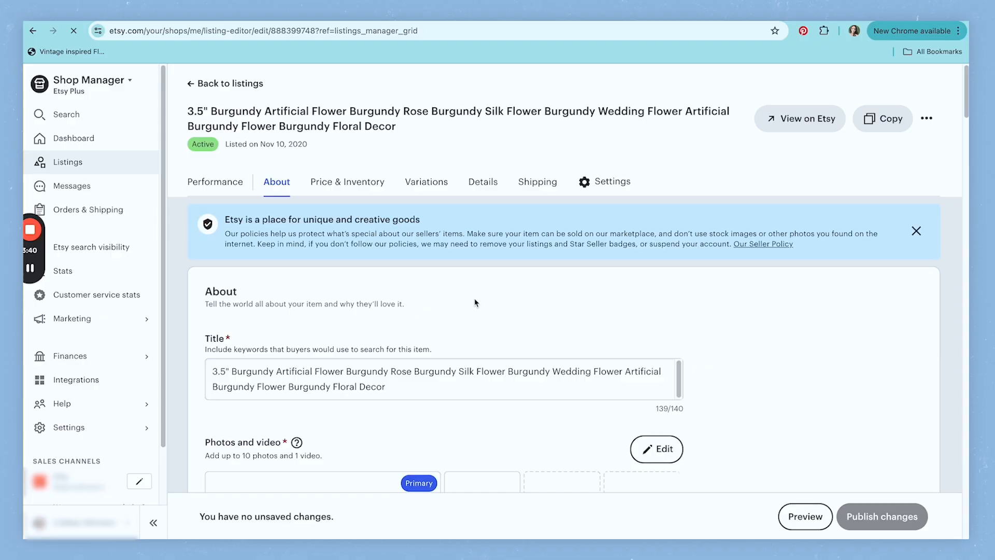
# Examine the price, quantity and Allow restock requests setting of the 3.5" Burgundy Artificial Flower listing.
pyautogui.scroll(-20, 474, 302)
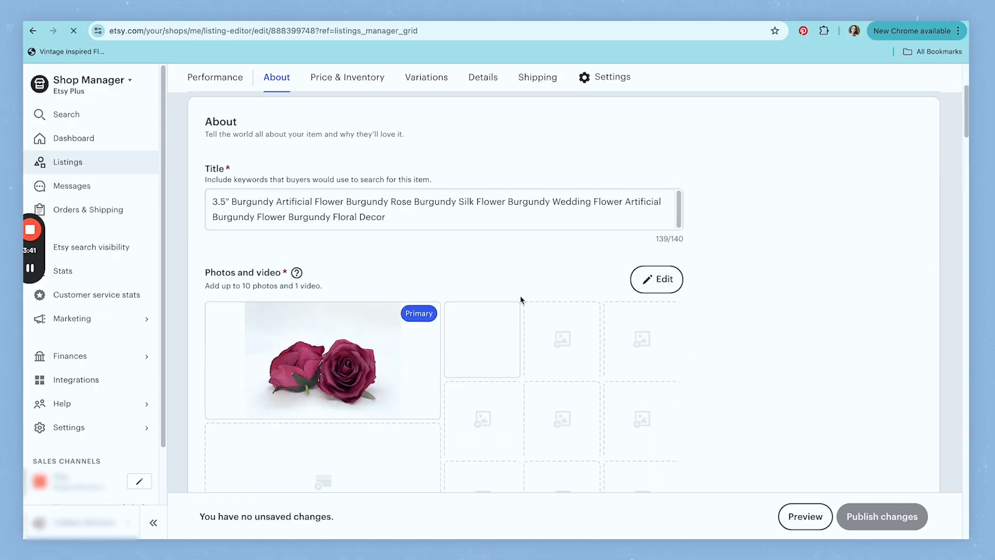
pyautogui.scroll(5, 271, 315)
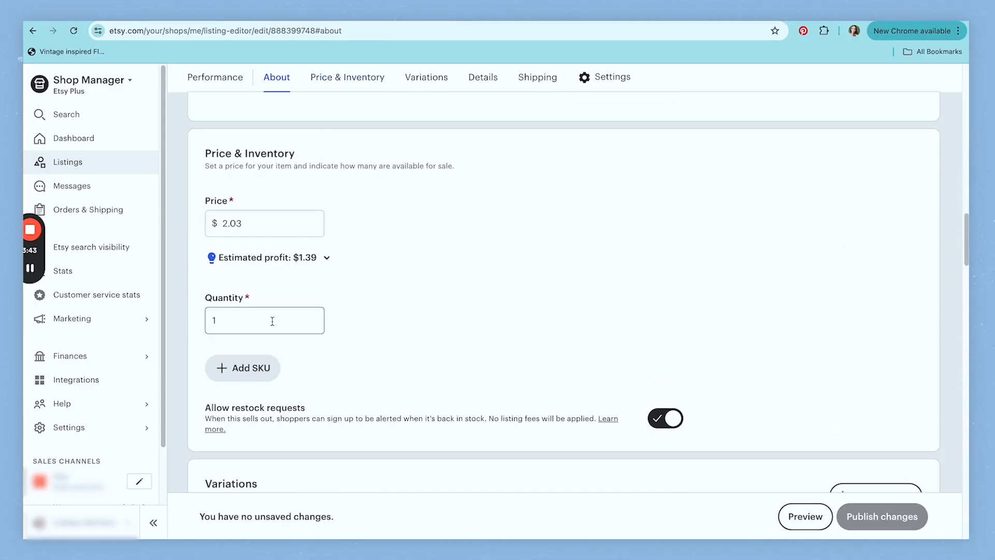
pyautogui.scroll(-2, 623, 321)
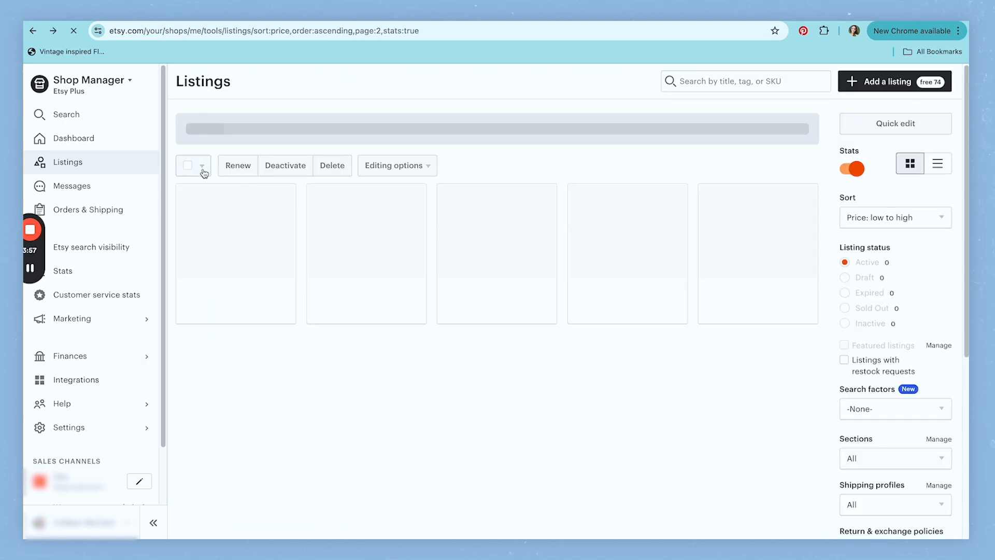
# Select the active listings on all pages and open the bulk edit of their restock request option.
pyautogui.click(157, 237)
pyautogui.click(412, 189)
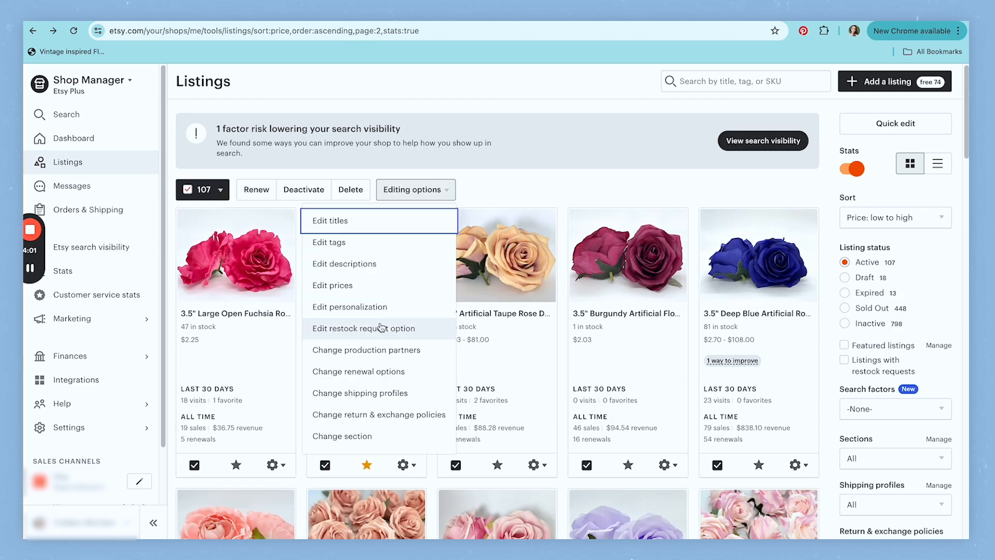
pyautogui.click(394, 329)
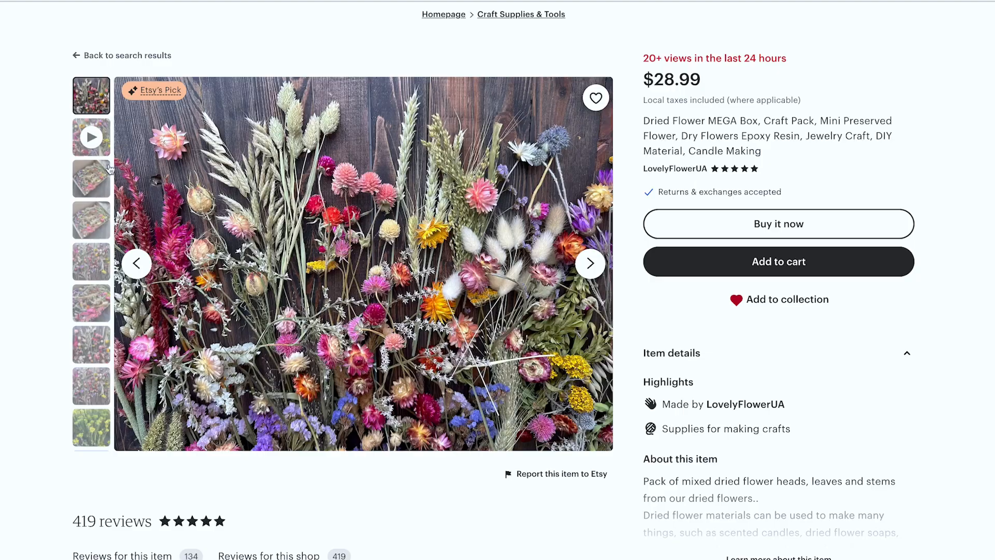
# Compare the photos of the LovelyFlowerUA, RightWayCreations and FlowerwoodSupply dried flower listings, and browse a dried flower shop's items.
pyautogui.click(105, 171)
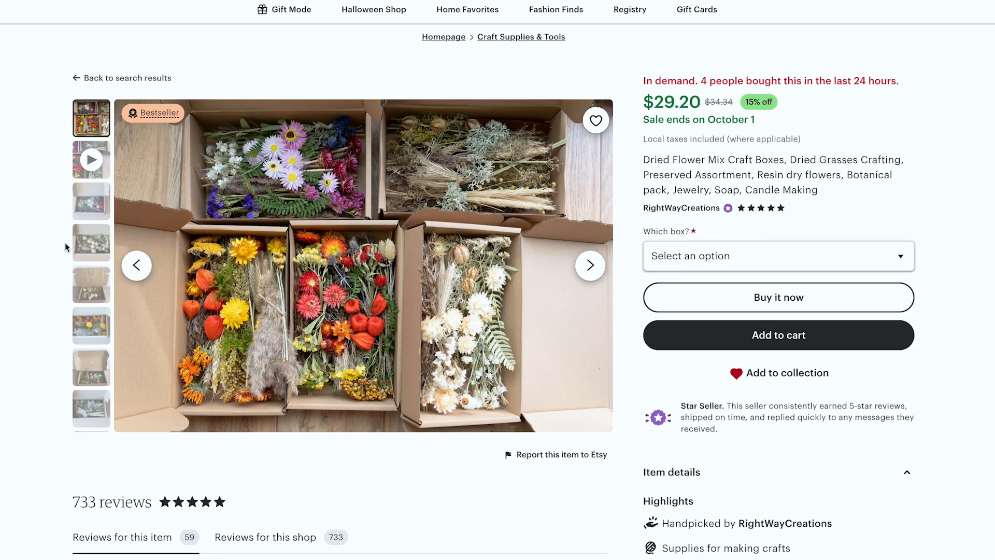
pyautogui.click(83, 217)
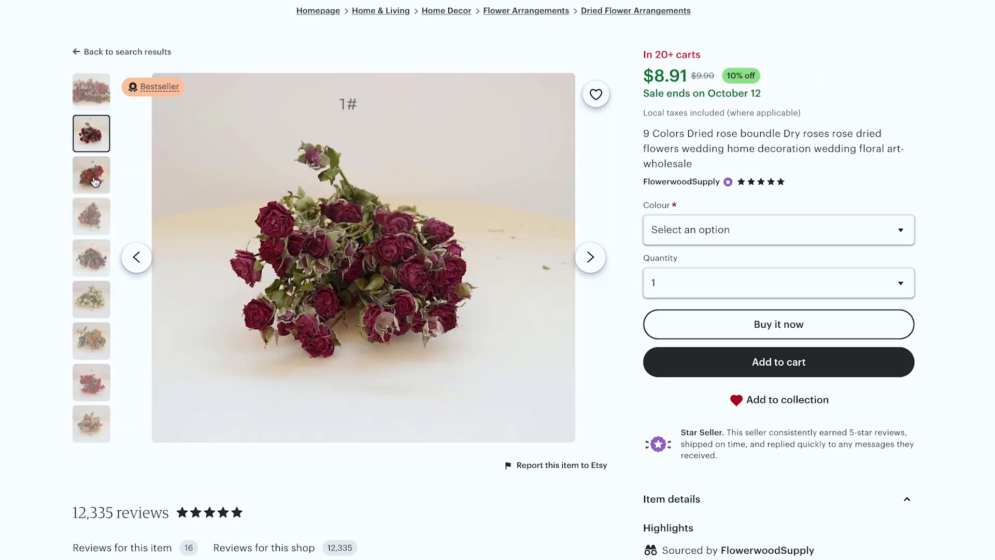
pyautogui.click(92, 176)
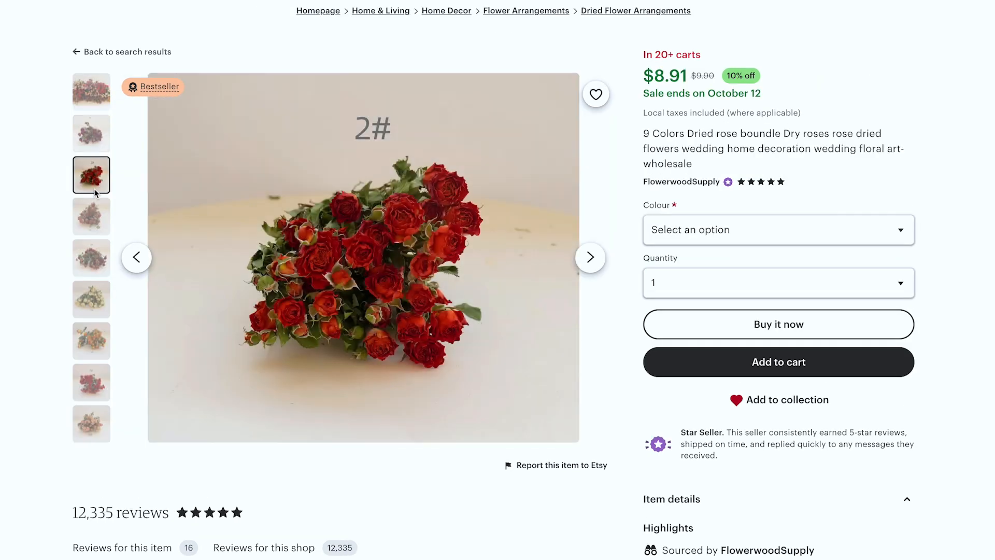
pyautogui.click(90, 228)
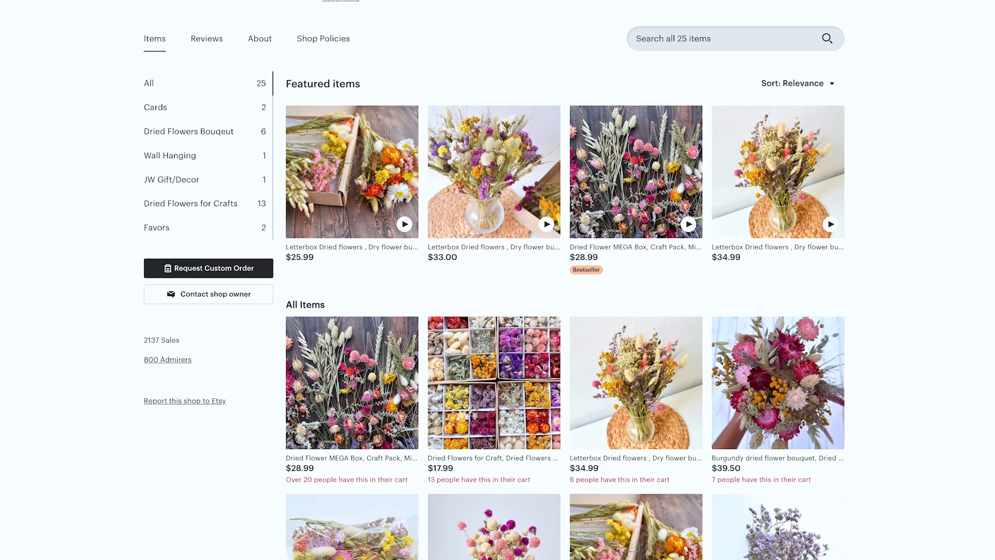
pyautogui.scroll(-2, 498, 280)
pyautogui.scroll(-6, 498, 280)
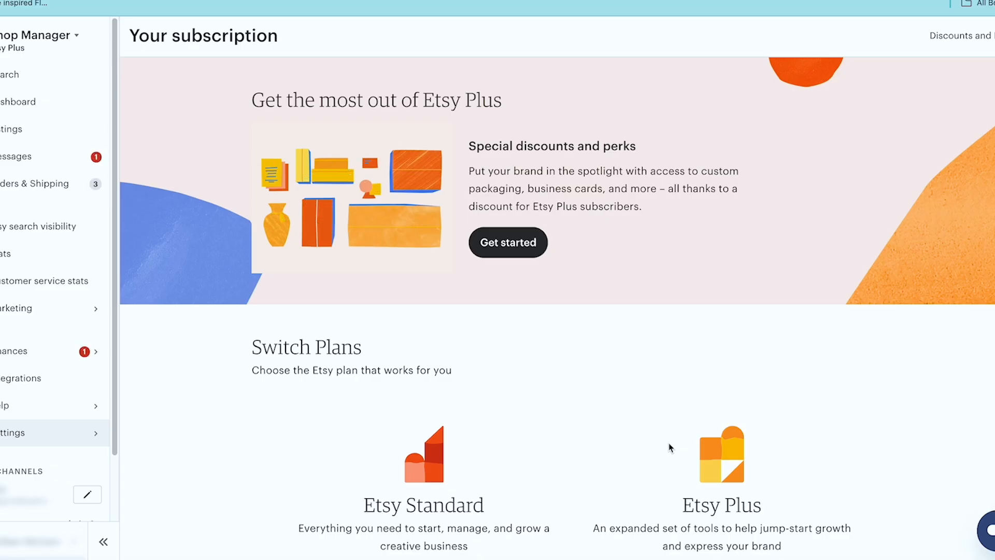
# Examine the monthly fee, listing credits, advertising credits and features of the Etsy Standard and Etsy Plus plans.
pyautogui.scroll(-6, 668, 442)
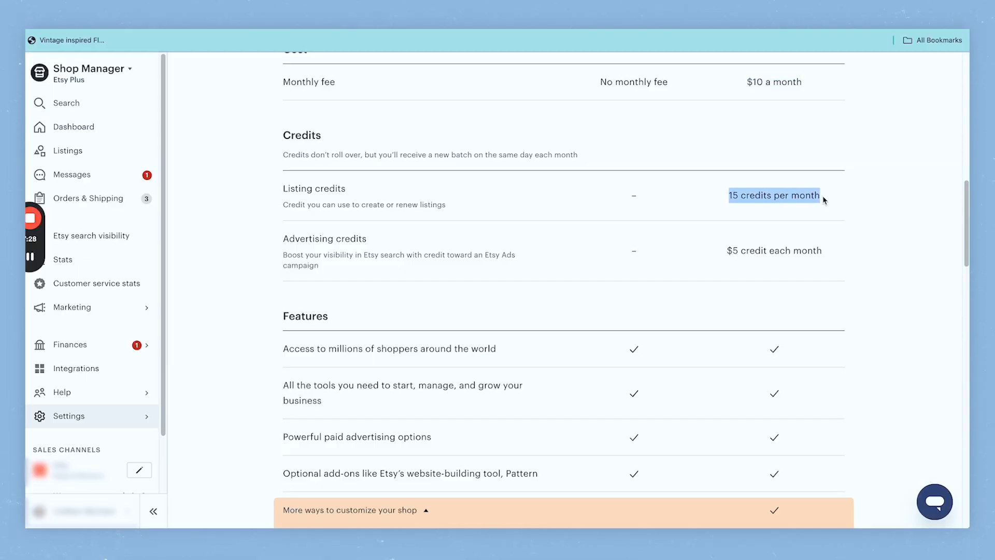
pyautogui.scroll(-5, 617, 406)
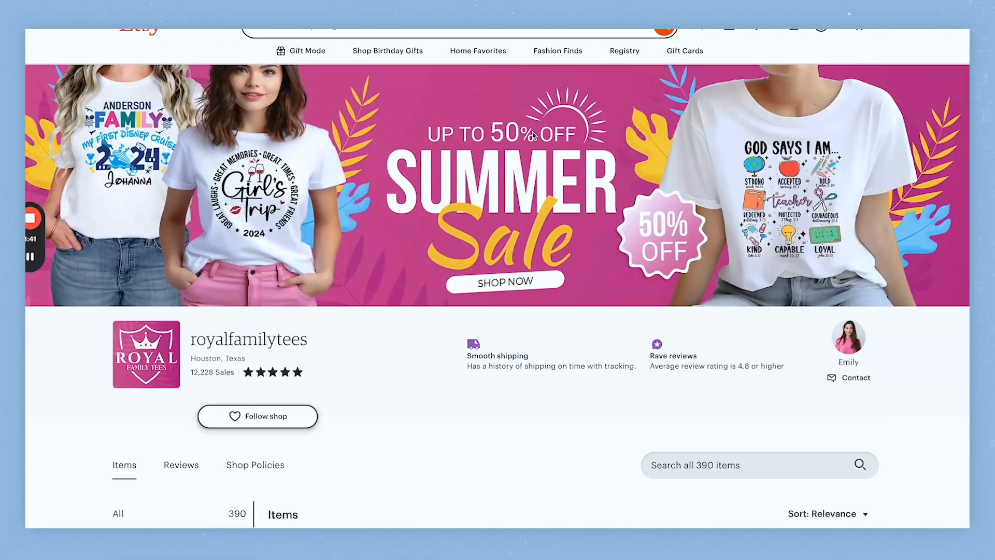
# Look through the royalfamilytees shop, including its sections and discounted shirt listings.
pyautogui.scroll(-1, 533, 135)
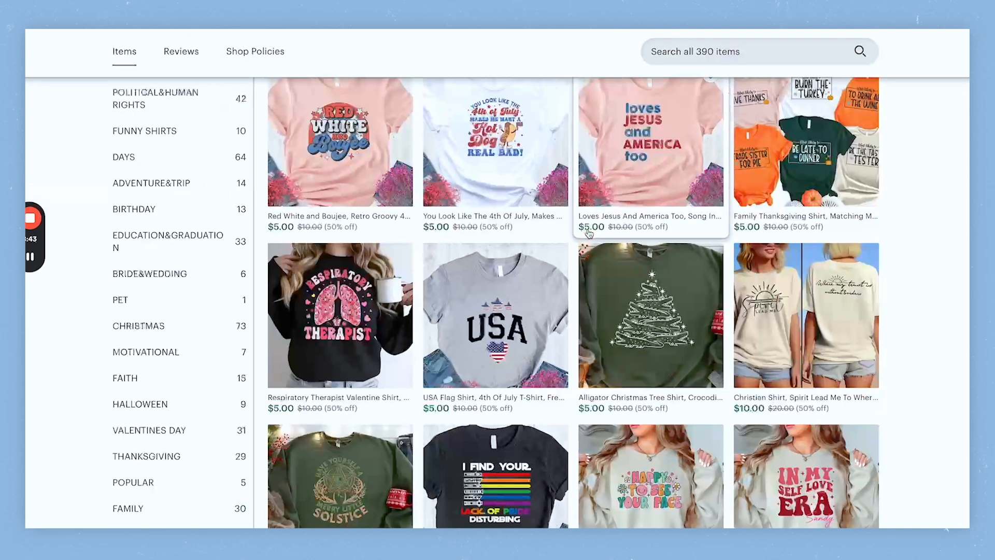
pyautogui.scroll(2, 472, 376)
pyautogui.scroll(-4, 473, 375)
pyautogui.scroll(-15, 472, 376)
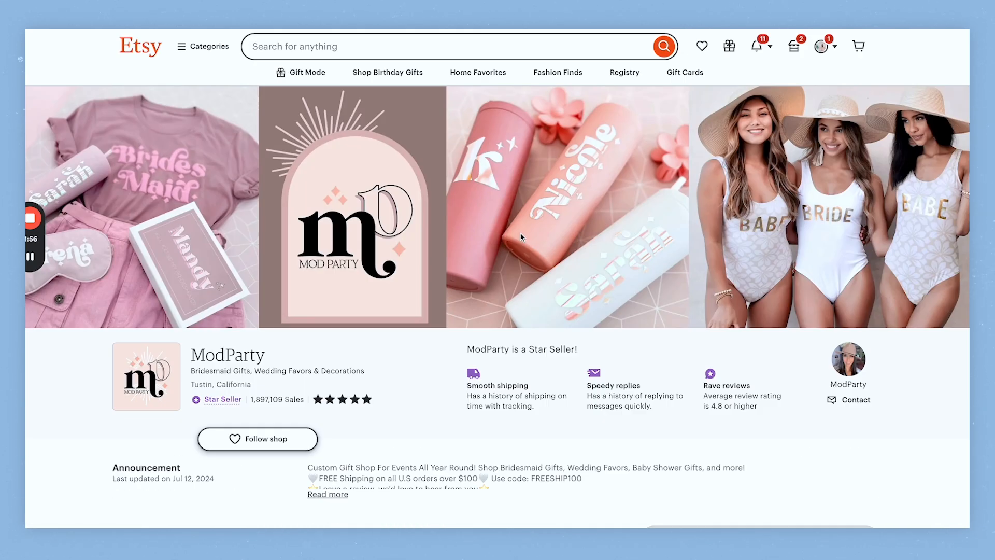
# Examine the featured items of the ModParty shop, from the ruffle robes to the bridesmaid proposal box.
pyautogui.scroll(-5, 359, 327)
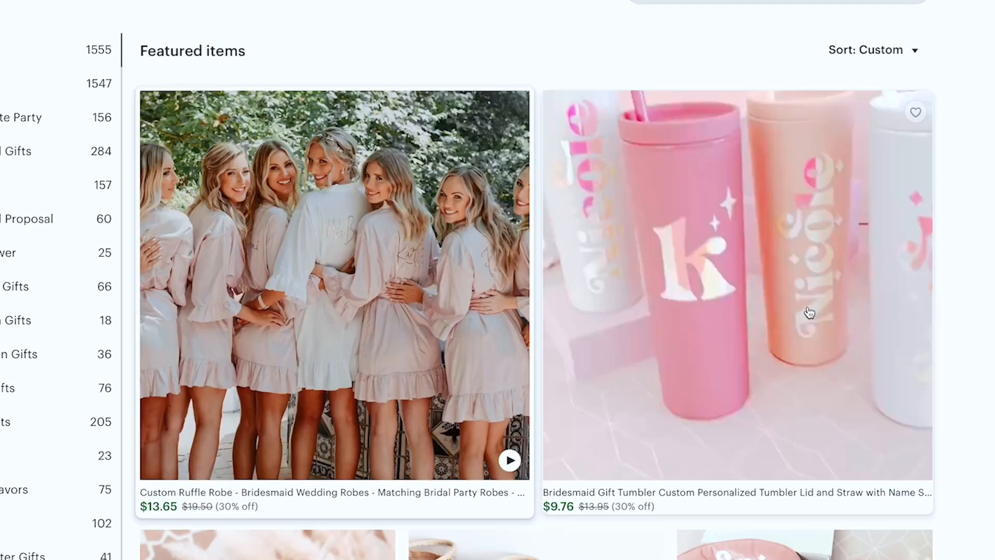
pyautogui.scroll(-5, 835, 311)
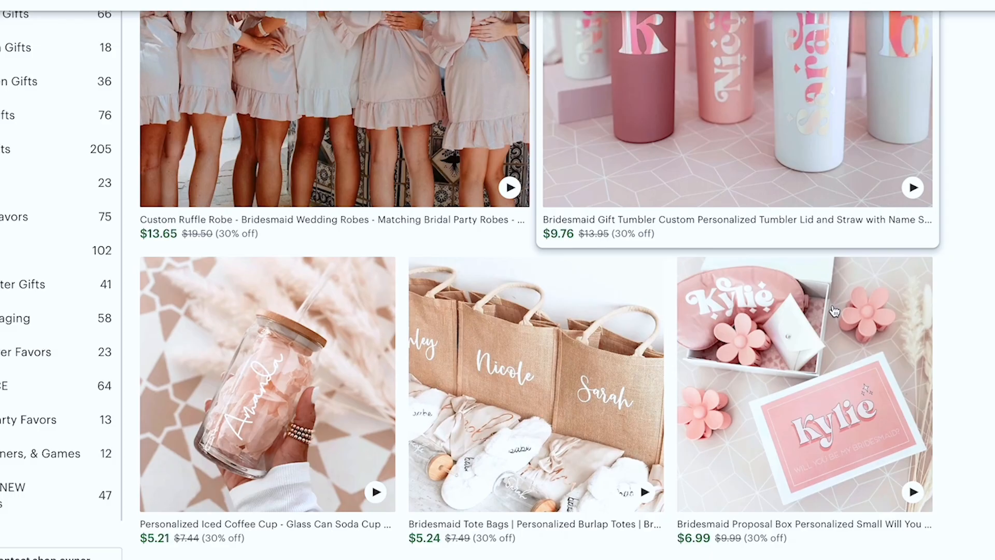
pyautogui.scroll(-1, 767, 420)
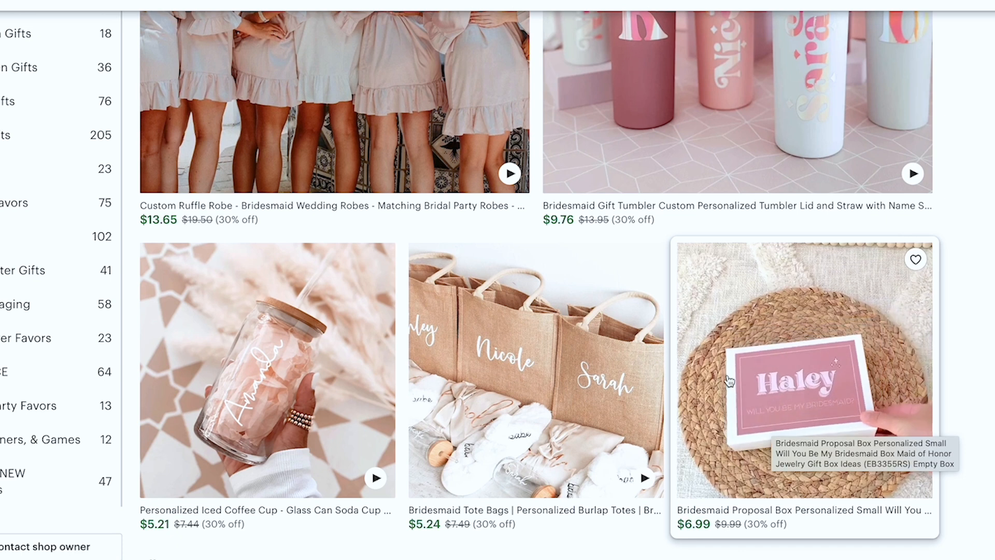
pyautogui.scroll(5, 729, 382)
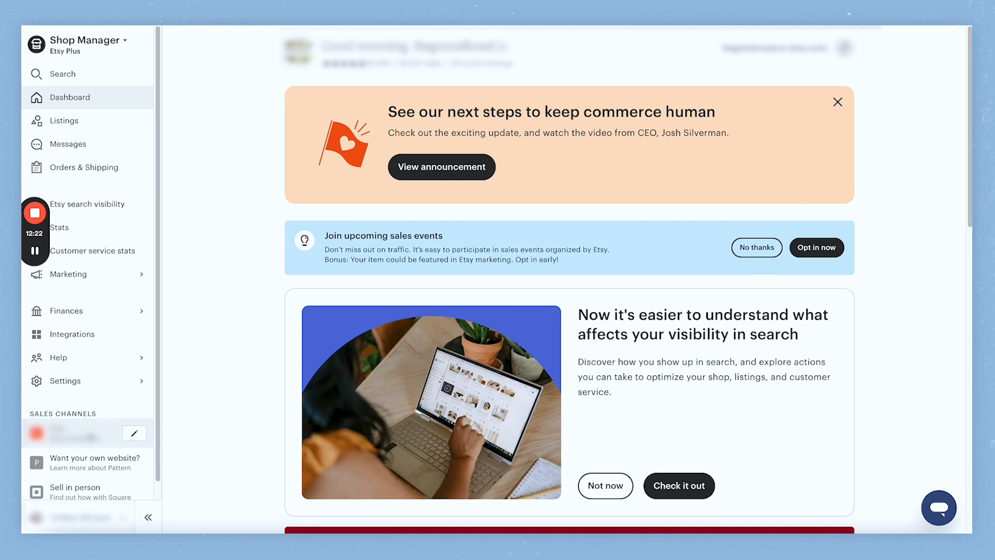
# Open the shop's storefront in edit mode and start editing its featured products.
pyautogui.click(89, 434)
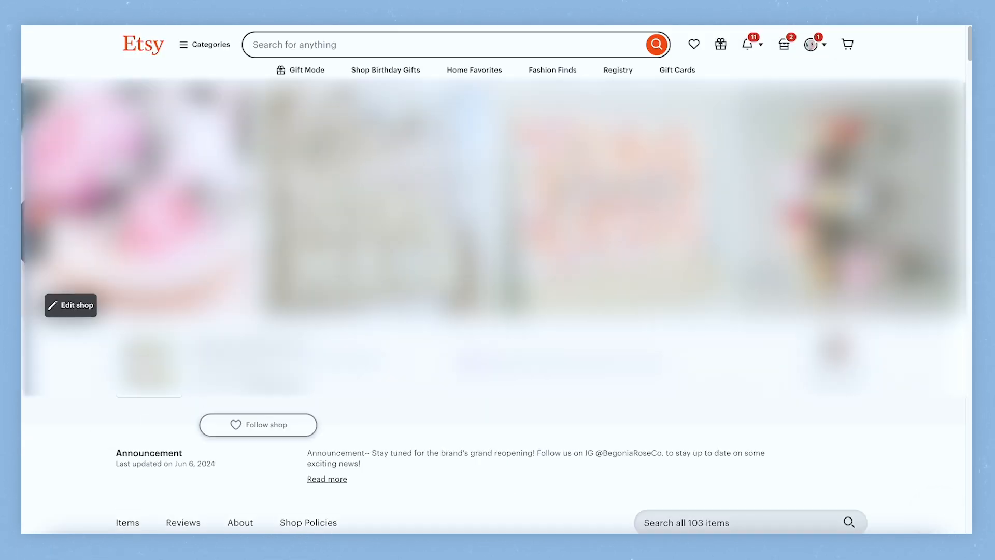
pyautogui.scroll(-2, 730, 307)
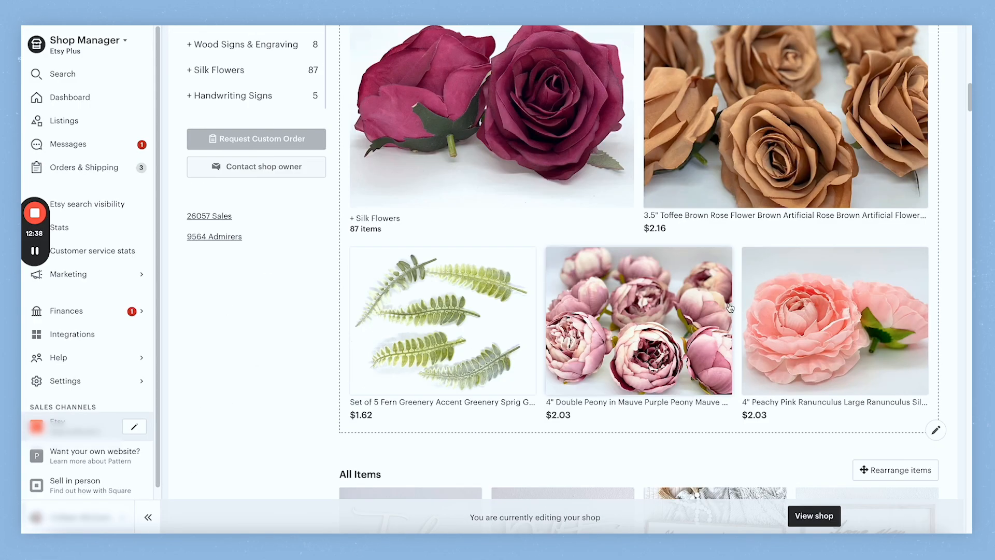
pyautogui.click(937, 431)
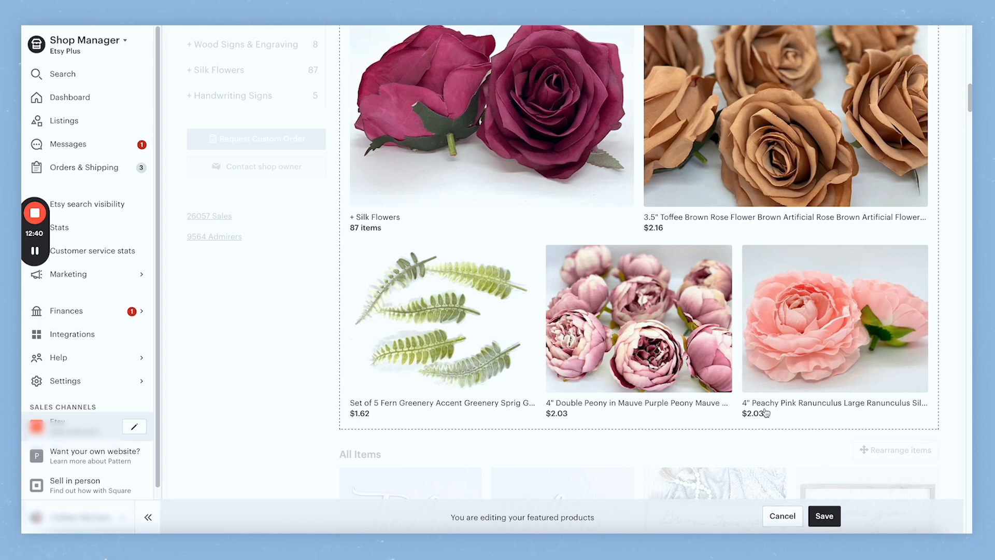
# Add the Wood Signs & Engraving, Handwriting Signs and Silk Flowers sections and the Large Matte Rose Gold Rose 4" listing to the featured queue.
pyautogui.scroll(3, 731, 428)
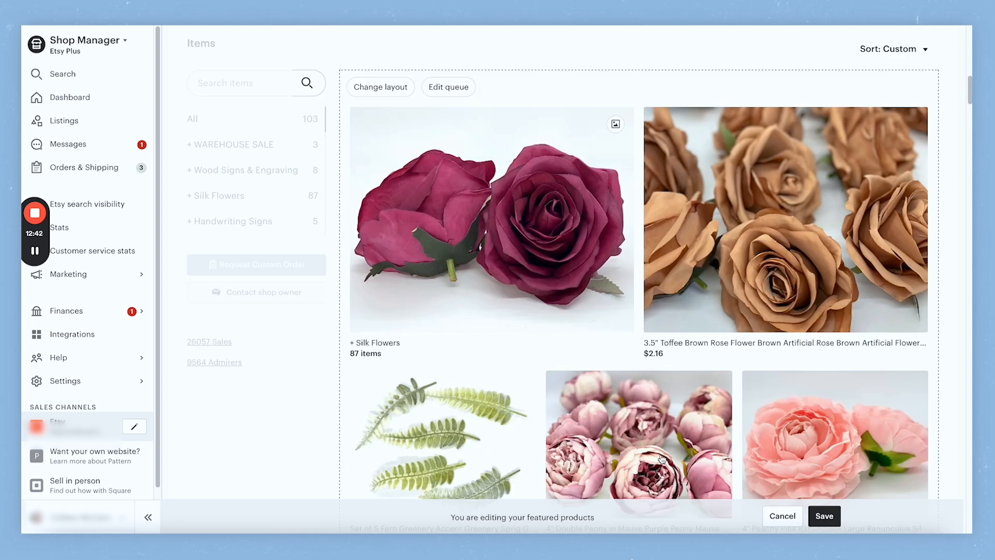
pyautogui.click(614, 127)
pyautogui.click(592, 158)
pyautogui.click(592, 218)
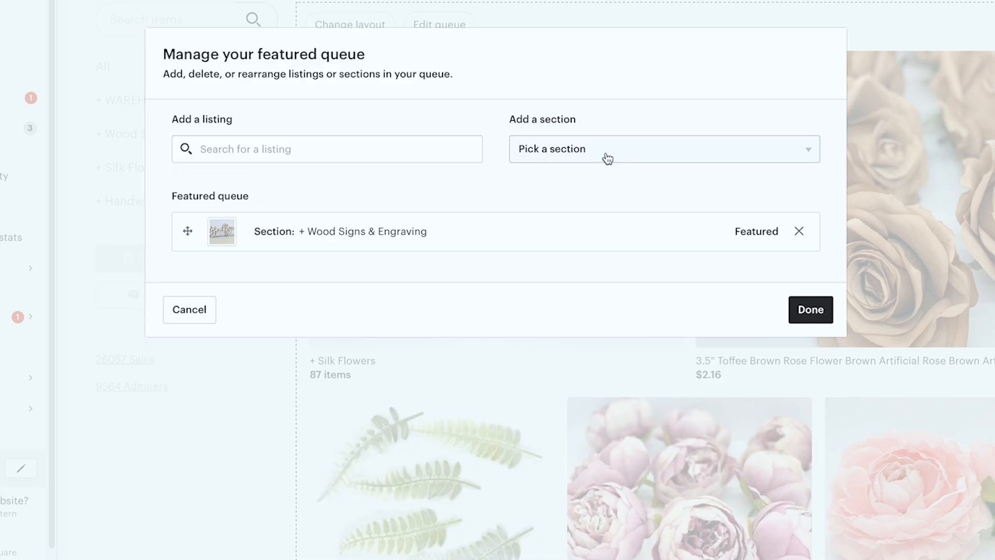
pyautogui.click(604, 157)
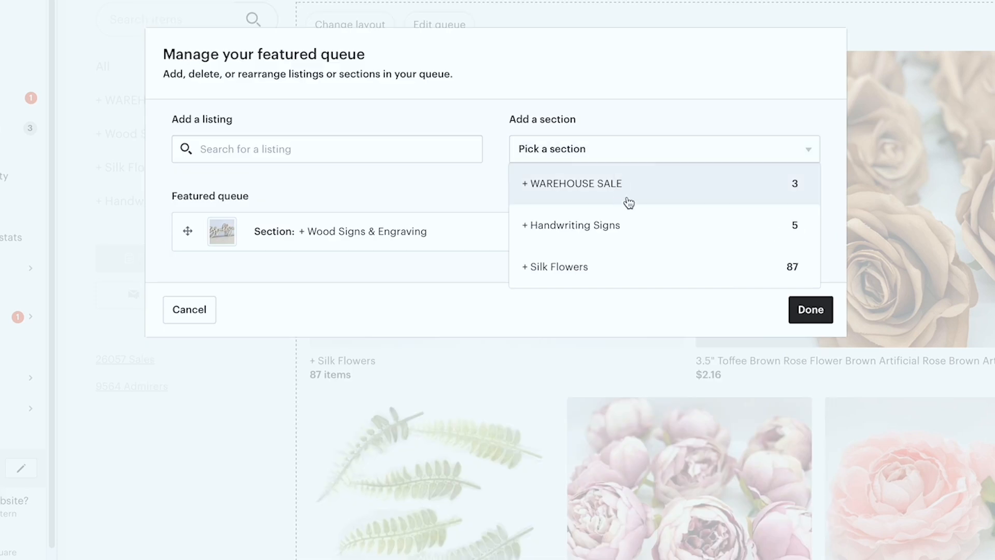
pyautogui.click(640, 231)
pyautogui.click(635, 155)
pyautogui.click(637, 232)
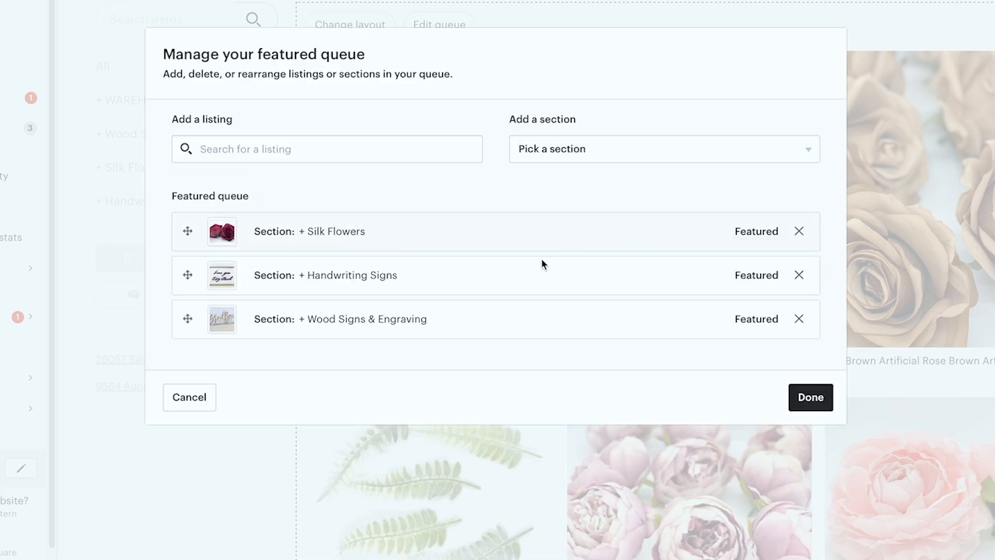
pyautogui.write('rose gold')
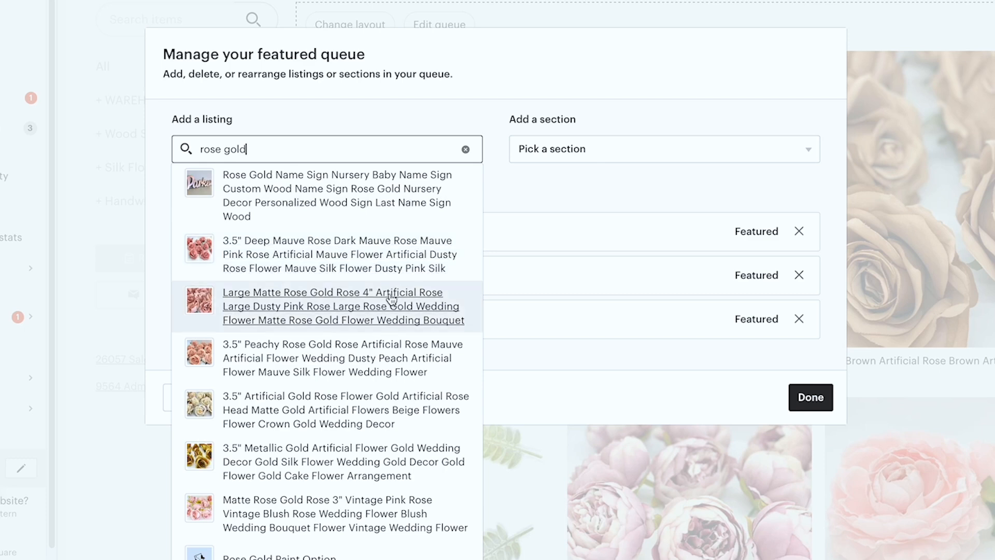
pyautogui.click(391, 298)
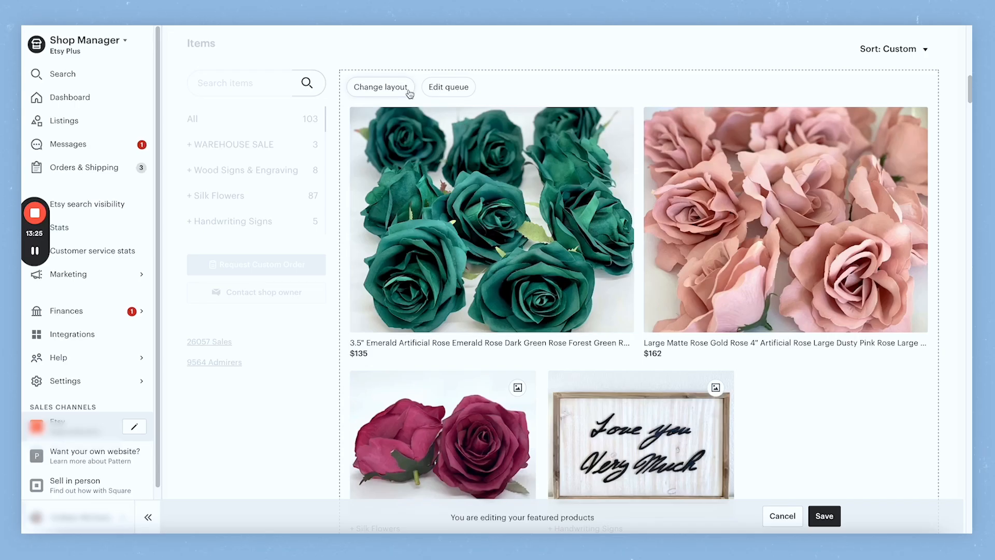
# Preview the standard grid layout for the featured products and reselect the mixed grid.
pyautogui.click(398, 88)
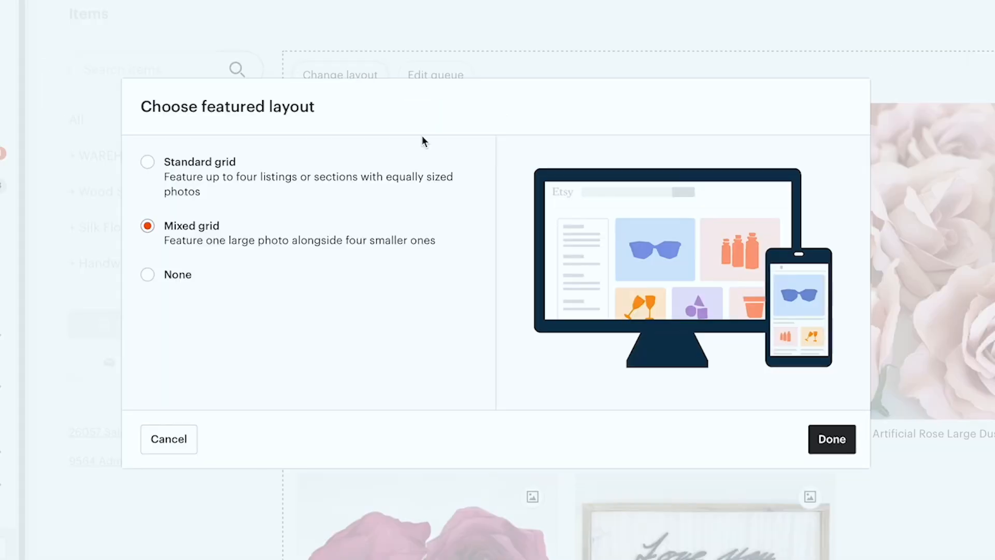
pyautogui.click(193, 179)
pyautogui.click(189, 231)
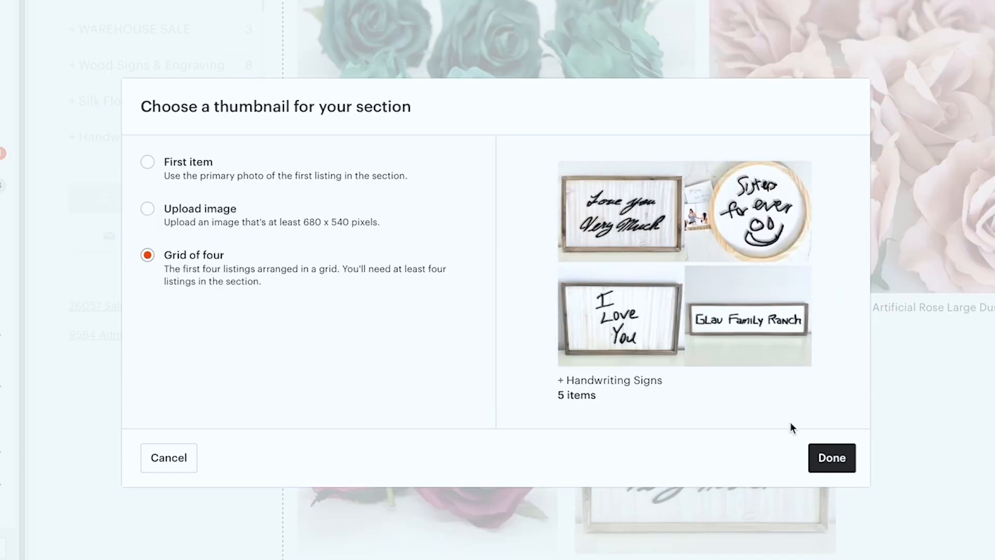
# Use the grid-of-four thumbnail for the featured Handwriting Signs, Wood Signs & Engraving and Silk Flowers sections.
pyautogui.click(832, 458)
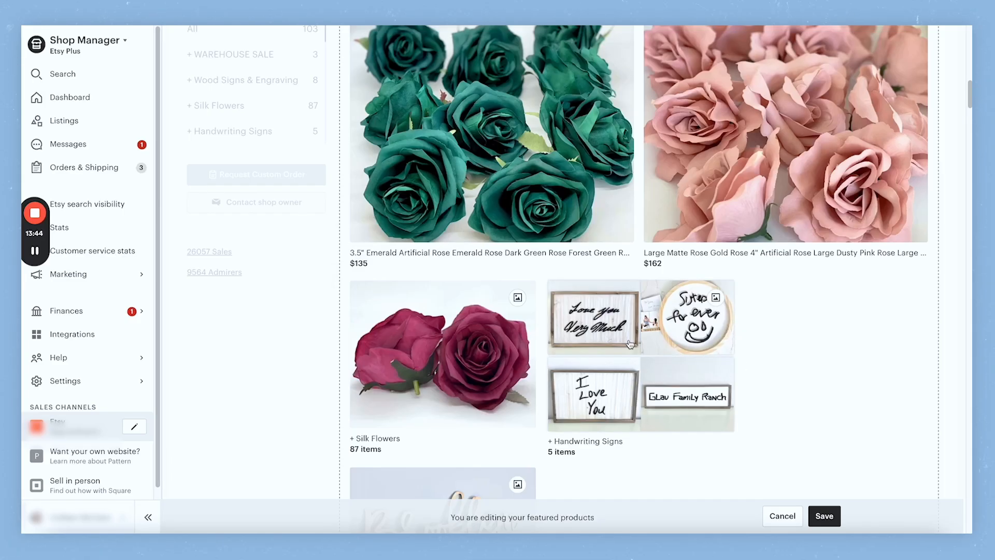
pyautogui.click(518, 297)
pyautogui.click(730, 362)
pyautogui.scroll(-2, 507, 347)
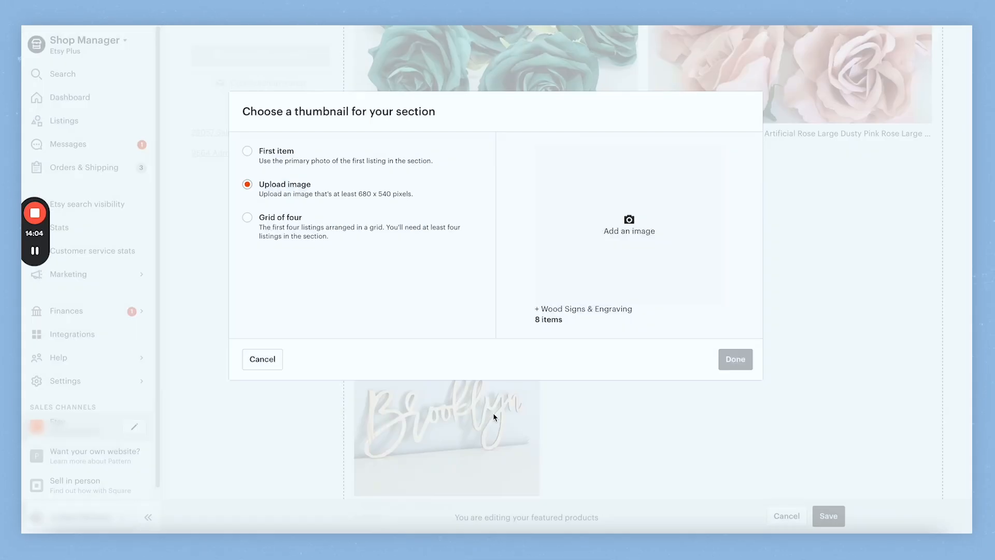
pyautogui.click(318, 220)
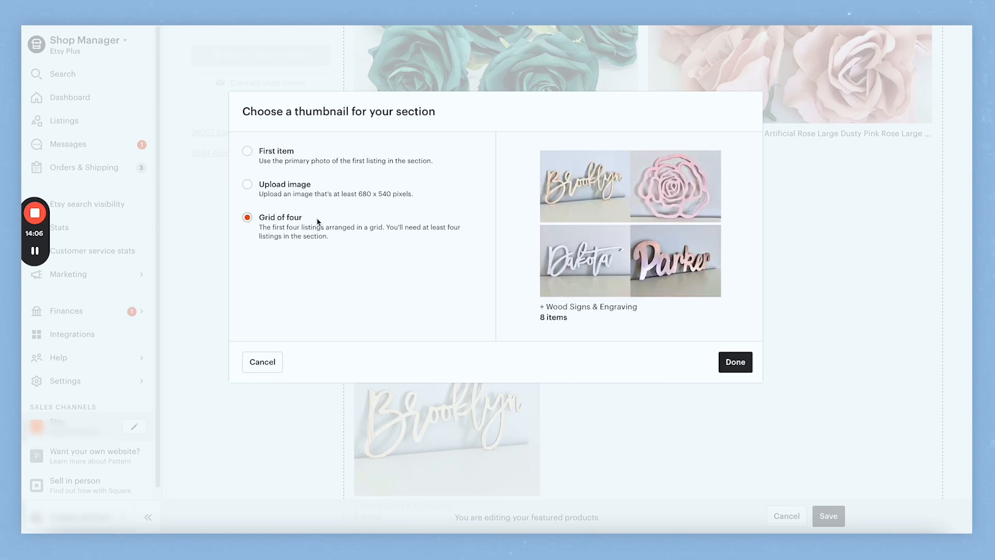
pyautogui.click(734, 361)
pyautogui.click(518, 177)
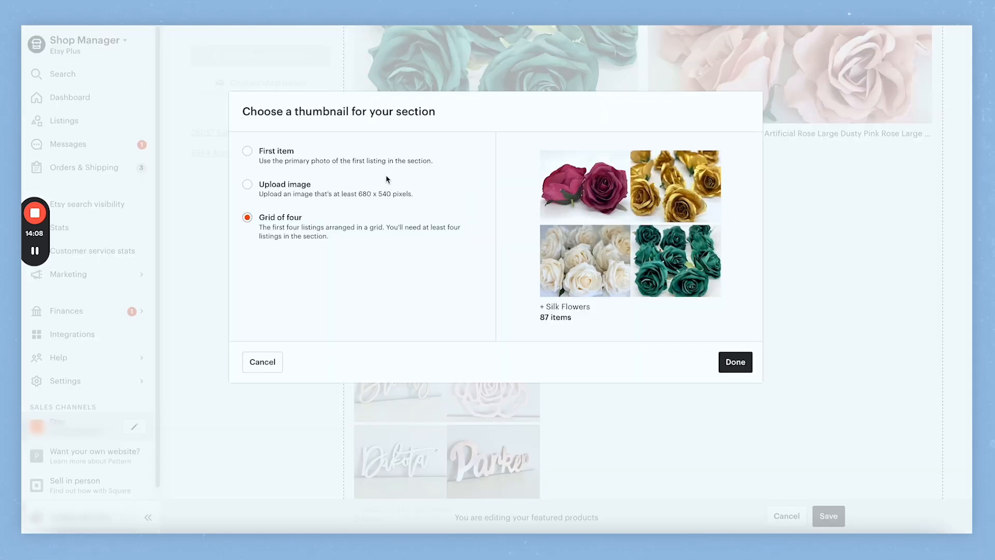